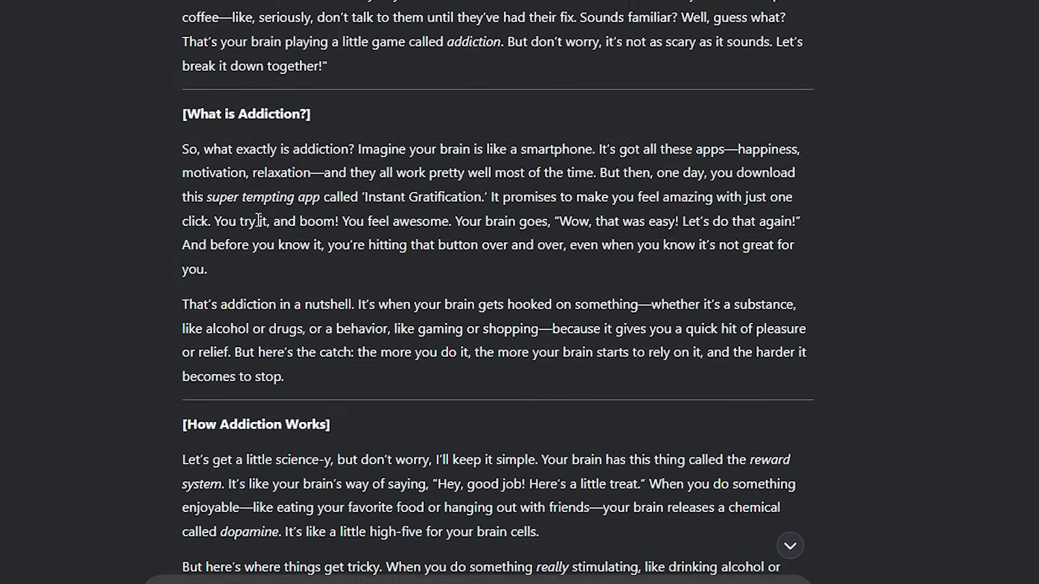
Read through the generated addiction script, including the sections on examples of addiction and why it is hard to stop
{"action": "scroll", "coordinate": [259, 220], "scroll_direction": "down", "scroll_amount": 14}
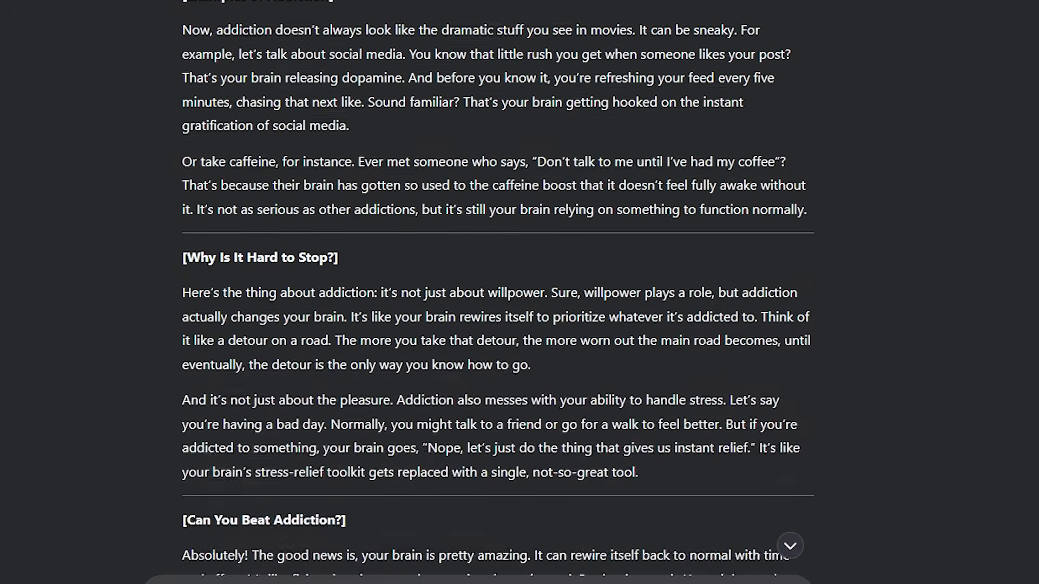
{"action": "scroll", "coordinate": [1000, 139], "scroll_direction": "up", "scroll_amount": 15}
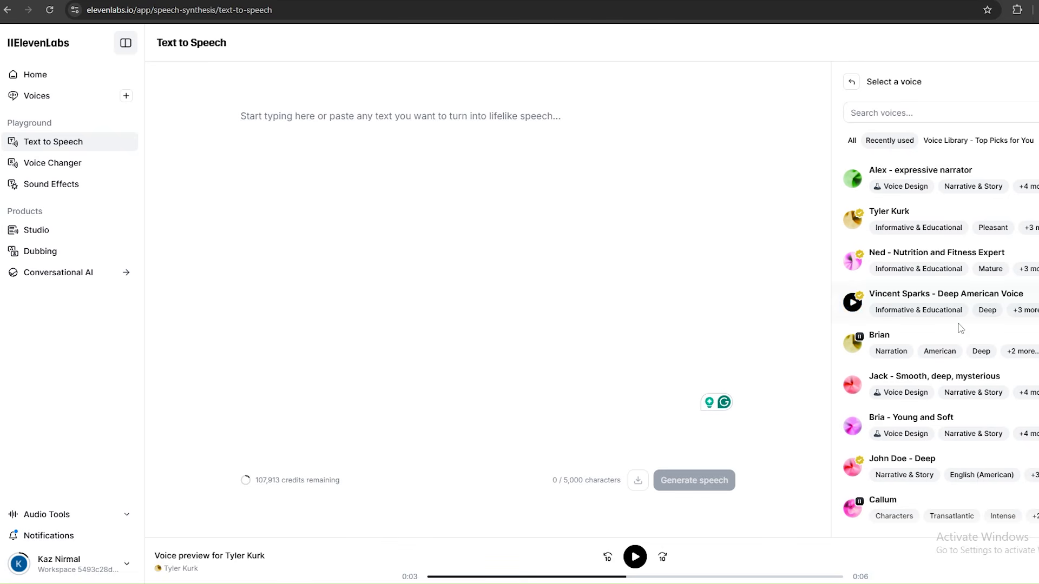
Switch to ElevenLabs and browse the available voices, including the trending ones in the voice library
{"action": "scroll", "coordinate": [961, 328], "scroll_direction": "down", "scroll_amount": 1}
{"action": "scroll", "coordinate": [961, 328], "scroll_direction": "up", "scroll_amount": 1}
{"action": "left_click", "coordinate": [44, 102]}
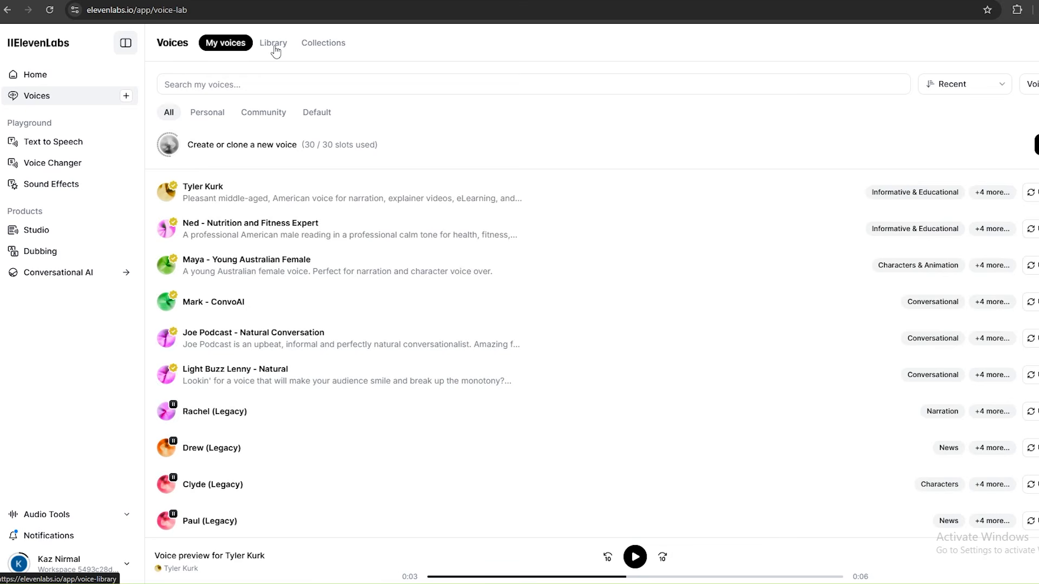
{"action": "left_click", "coordinate": [274, 44]}
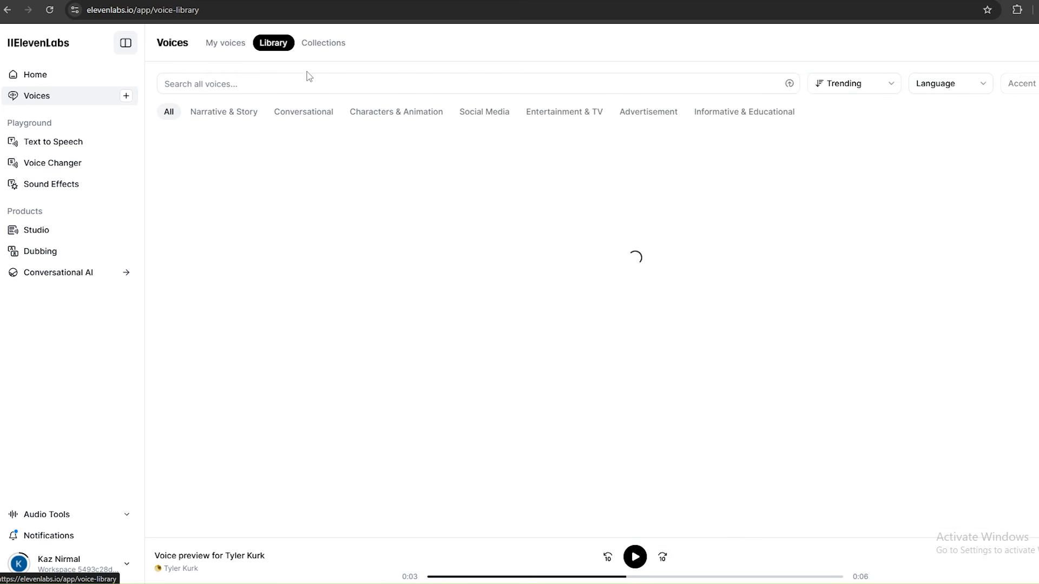
{"action": "scroll", "coordinate": [232, 318], "scroll_direction": "down", "scroll_amount": 3}
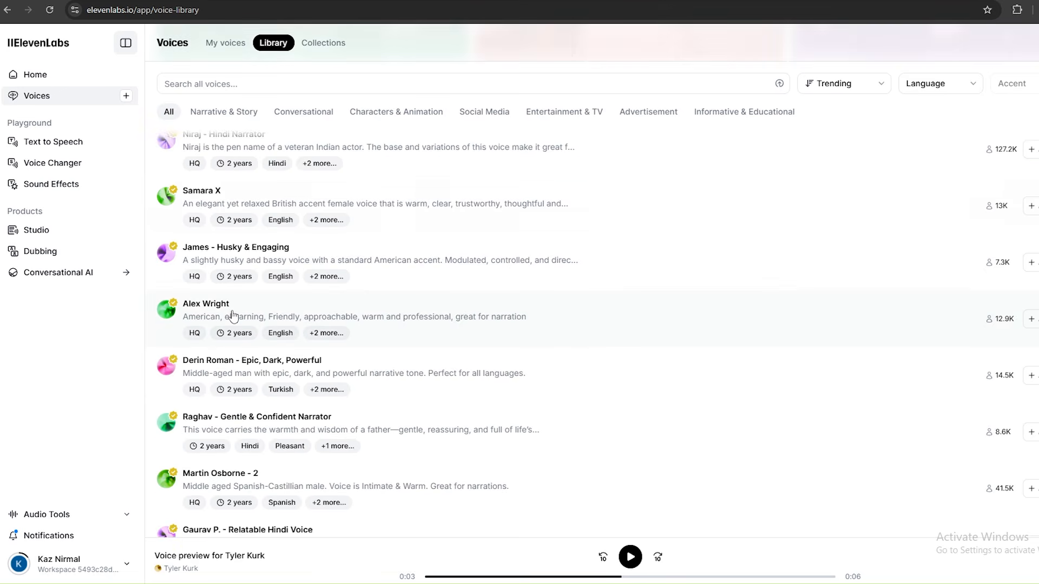
{"action": "scroll", "coordinate": [231, 313], "scroll_direction": "up", "scroll_amount": 3}
{"action": "left_click", "coordinate": [216, 86]}
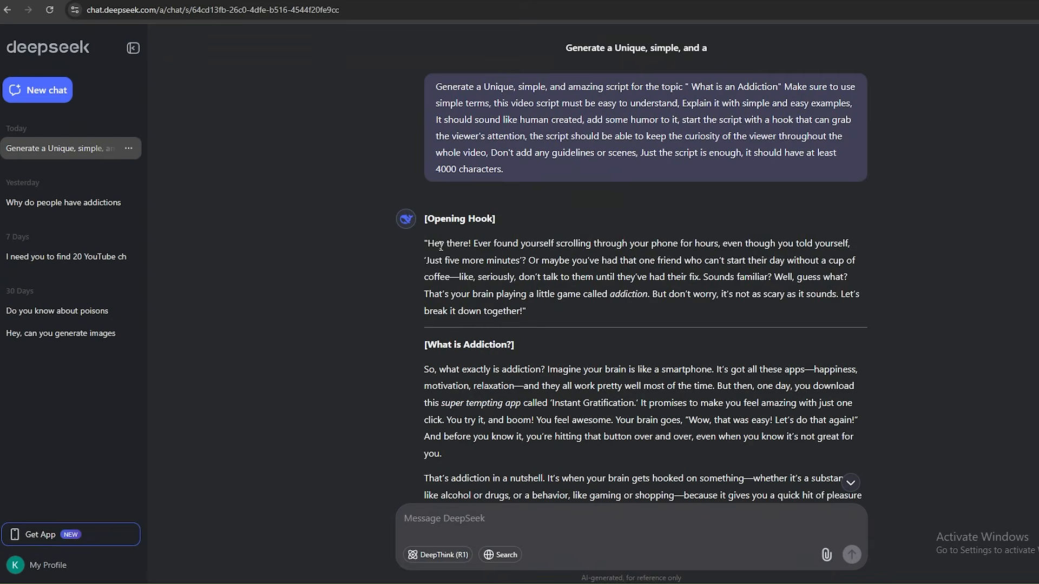
Copy the script's opening hook paragraph from DeepSeek into the ElevenLabs Text to Speech editor
{"action": "left_click_drag", "start_coordinate": [427, 243], "coordinate": [523, 312]}
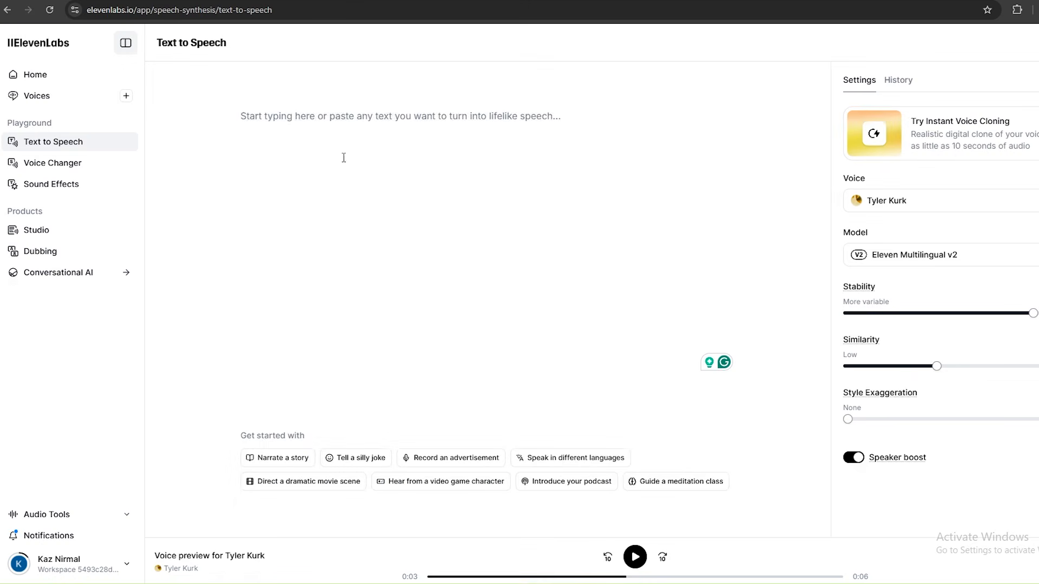
{"action": "type", "text": "Hey there! Ever found yourself scrolling through your phone for hours, even though you told yourself, ‘Just five more minutes’? Or maybe you’ve had that one friend who can’t start their day without a cup of coffee—like, seriously, don’t talk to them until they’ve had their fix. Sounds familiar? Well, guess what? That’s your brain playing a little game called addiction. But don’t worry, it’s not as scary as it sounds. Let’s break it down together!"}
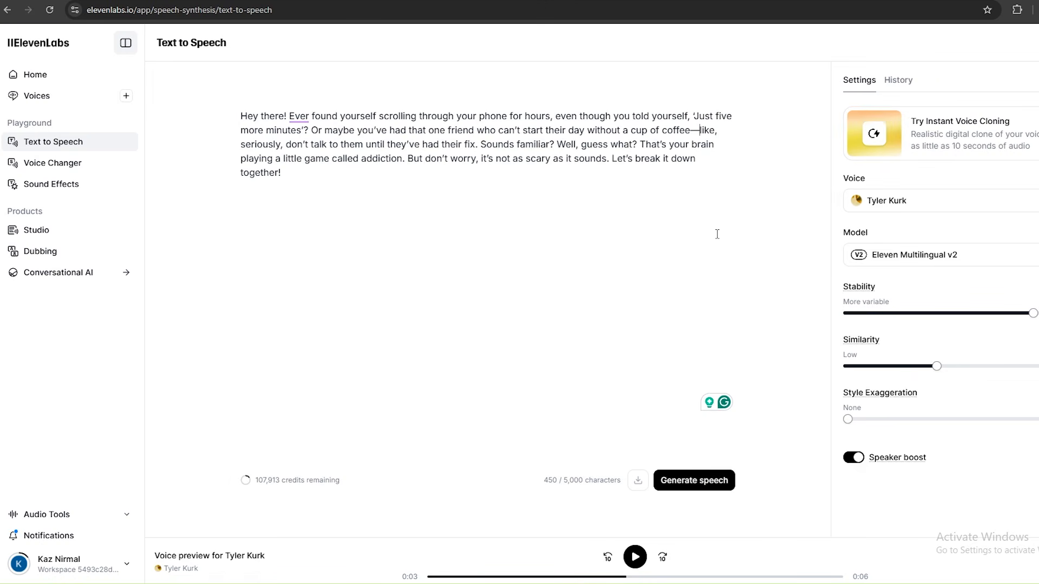
{"action": "key", "text": "shift+Return"}
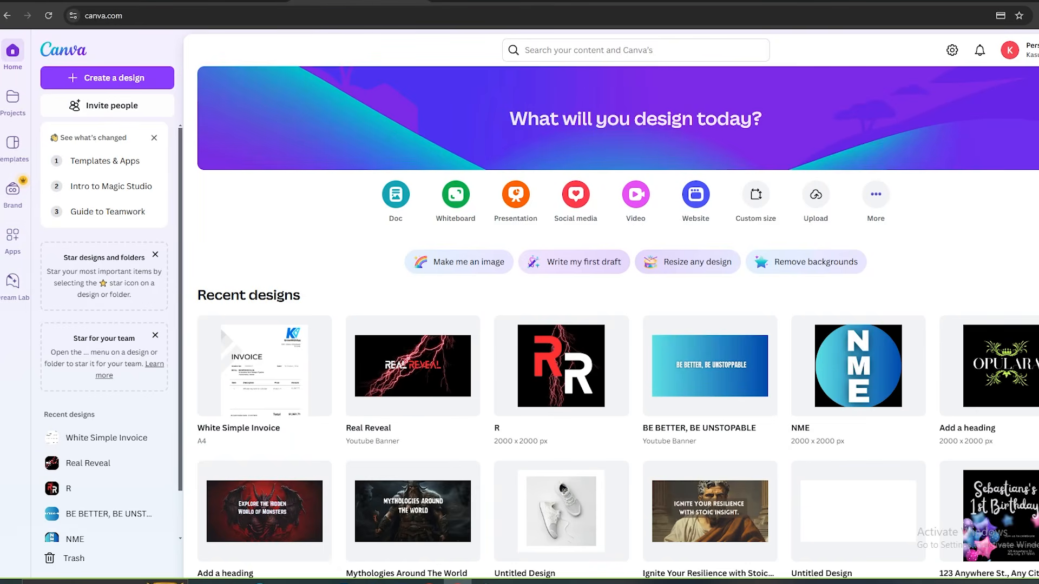
Switch to Canva and create a new Youtube Video Chapter design at 1920 × 1080 px, found by searching for YouTube video formats
{"action": "scroll", "coordinate": [612, 323], "scroll_direction": "down", "scroll_amount": 12}
{"action": "scroll", "coordinate": [611, 322], "scroll_direction": "up", "scroll_amount": 11}
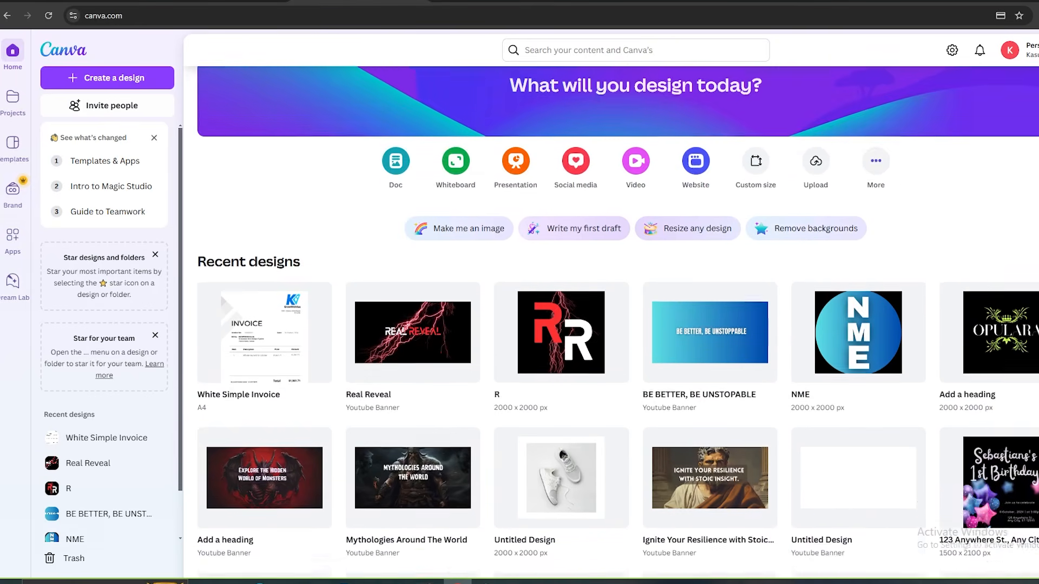
{"action": "scroll", "coordinate": [611, 323], "scroll_direction": "up", "scroll_amount": 1}
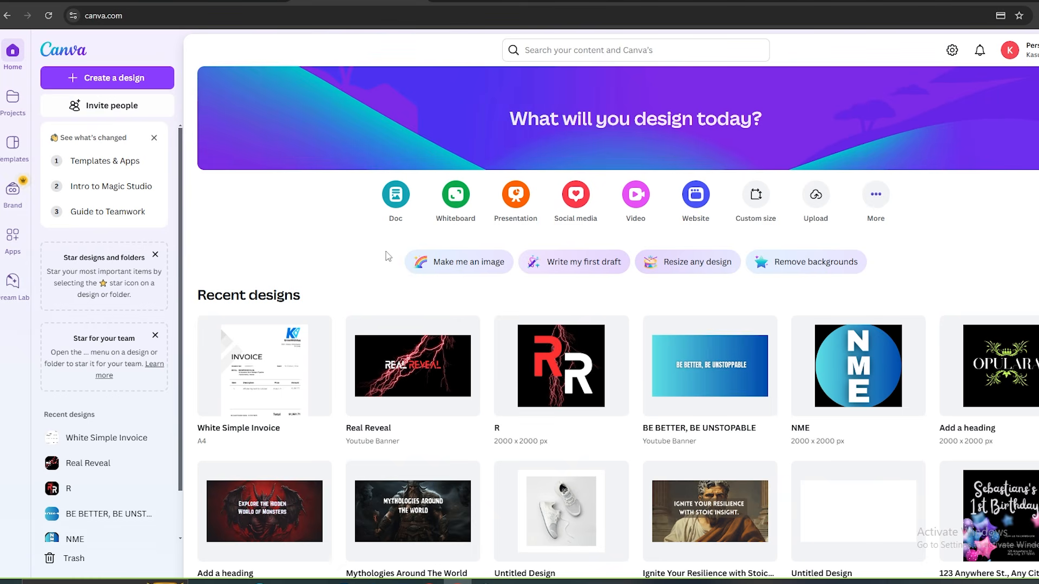
{"action": "left_click", "coordinate": [125, 84]}
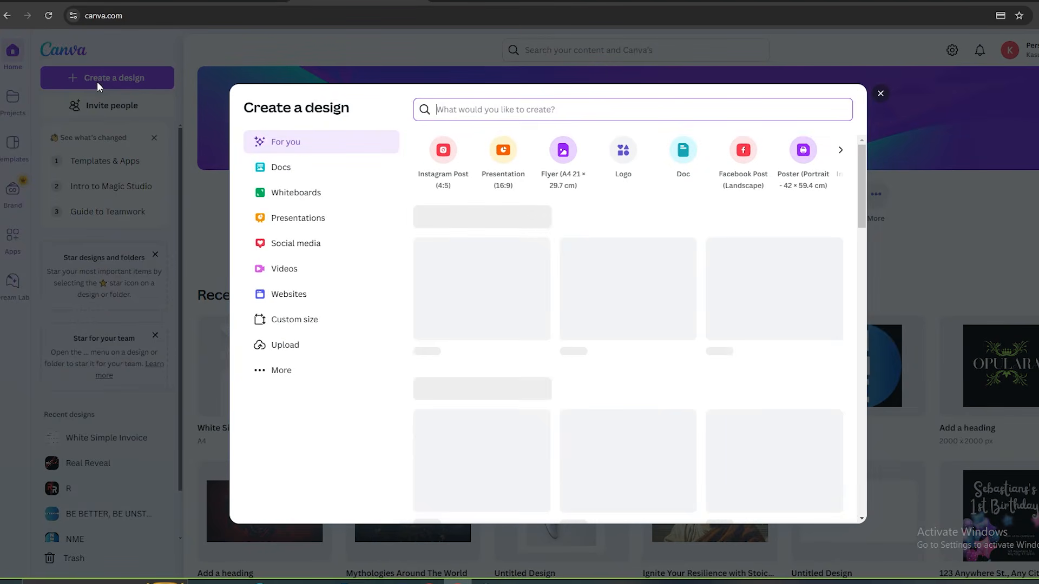
{"action": "type", "text": "Youtube"}
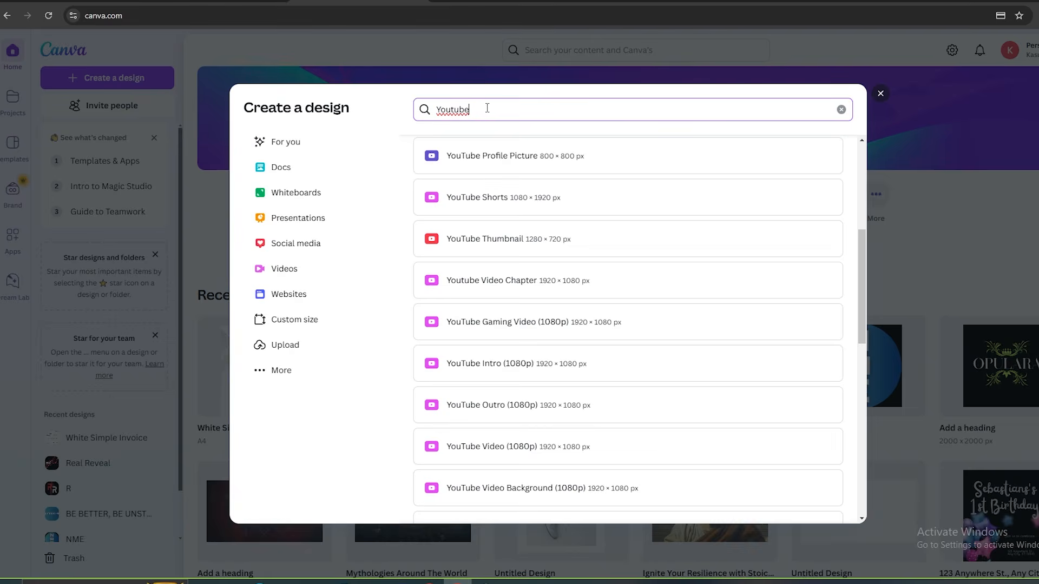
{"action": "type", "text": " vide"}
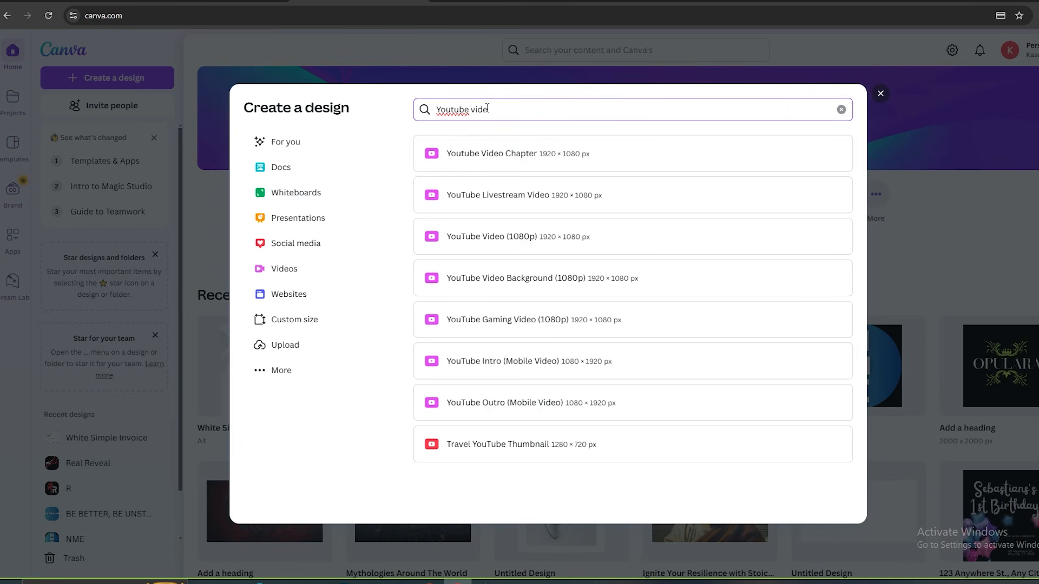
{"action": "left_click", "coordinate": [513, 155]}
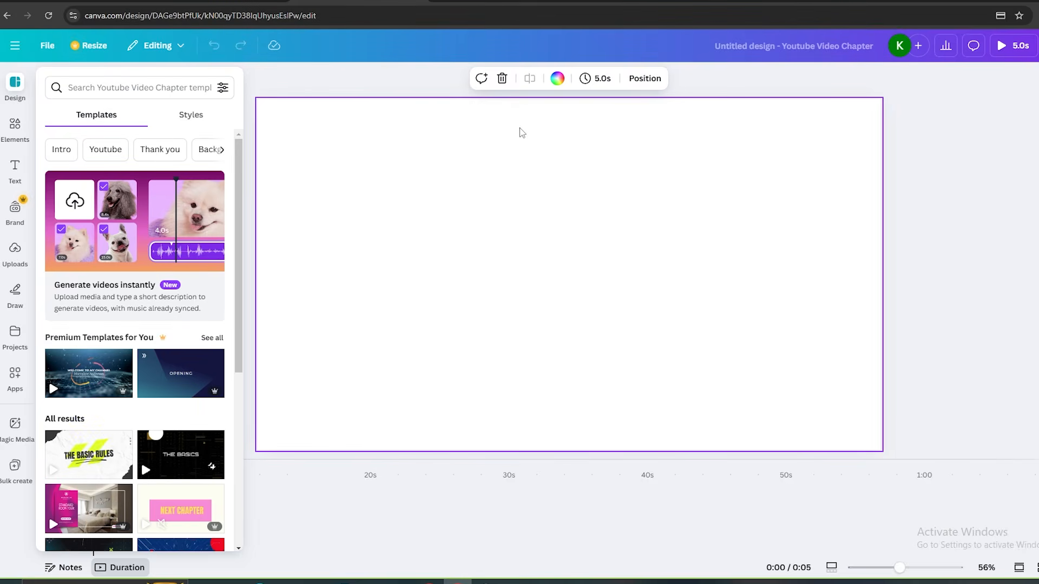
Set the blank page's timing to 30.0 s
{"action": "left_click", "coordinate": [601, 79]}
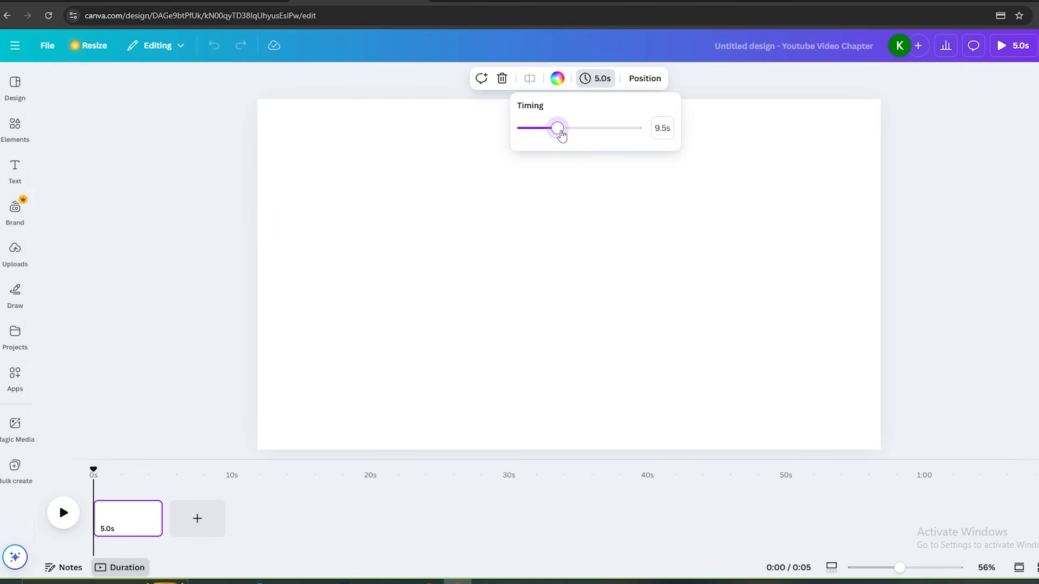
{"action": "left_click_drag", "start_coordinate": [562, 135], "coordinate": [641, 142]}
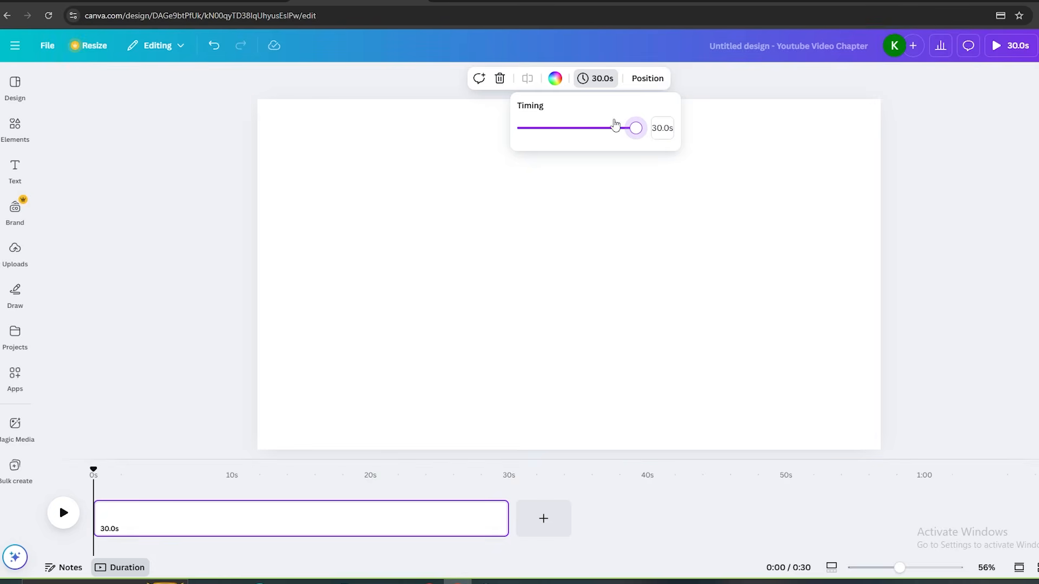
Upload the audio files 1.mp3 and 2.mp3 and place 1.mp3 at the start of the timeline
{"action": "left_click", "coordinate": [14, 250]}
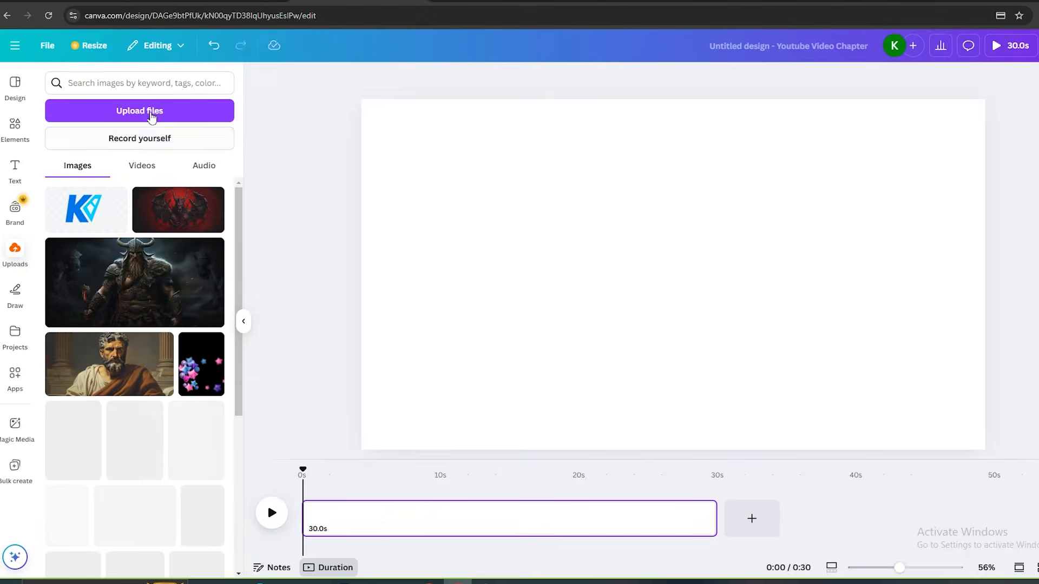
{"action": "left_click", "coordinate": [152, 115]}
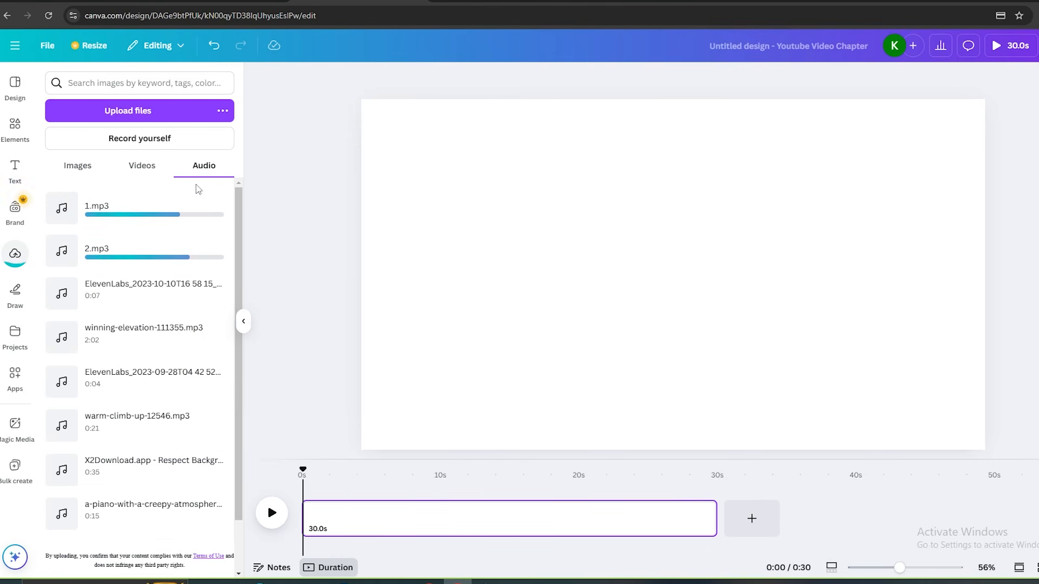
{"action": "left_click_drag", "start_coordinate": [198, 205], "coordinate": [305, 544]}
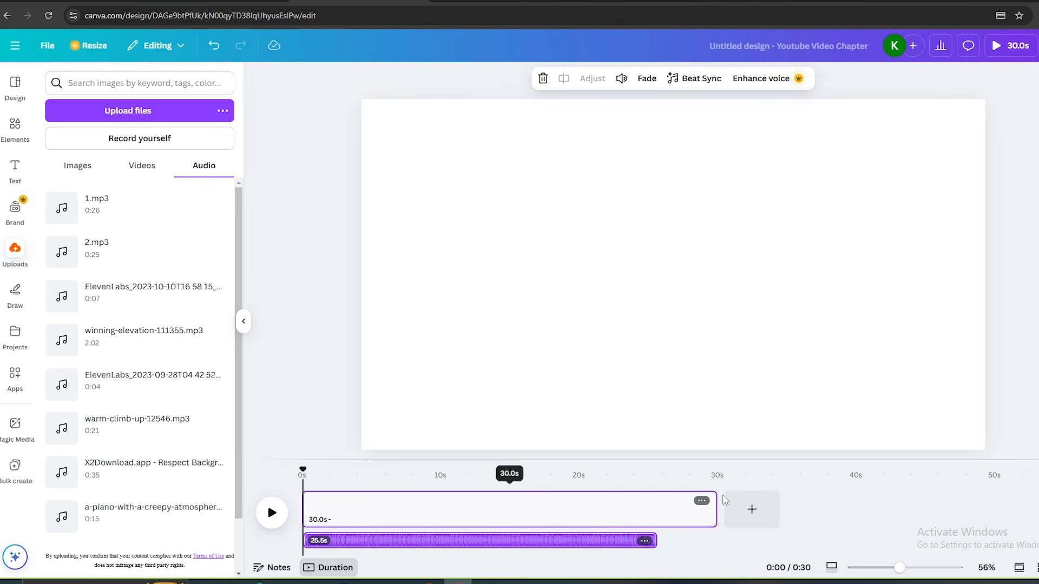
Shorten the page to 25.7 s so that it ends with the audio track
{"action": "left_click_drag", "start_coordinate": [715, 509], "coordinate": [657, 511]}
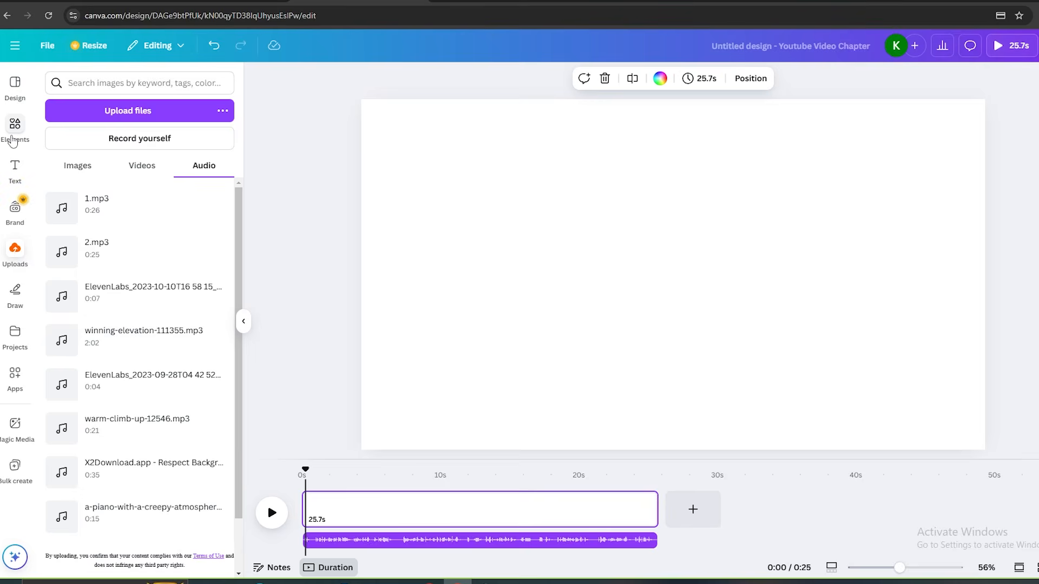
Search the elements for "paper background" and add the plain beige paper photo to the page
{"action": "left_click", "coordinate": [15, 129]}
{"action": "left_click", "coordinate": [80, 83]}
{"action": "type", "text": "Pap"}
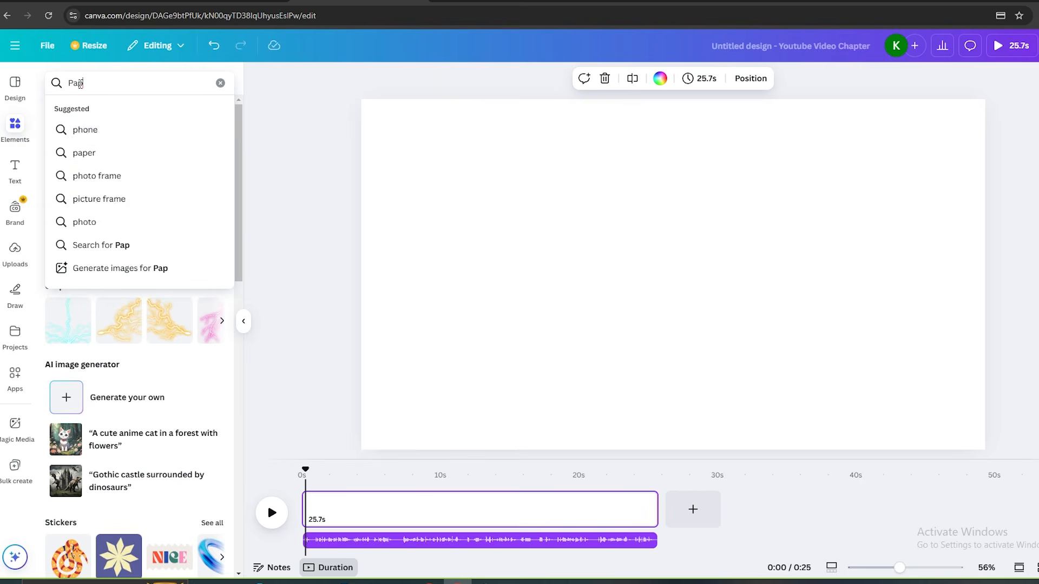
{"action": "type", "text": "er ba"}
{"action": "left_click", "coordinate": [139, 130]}
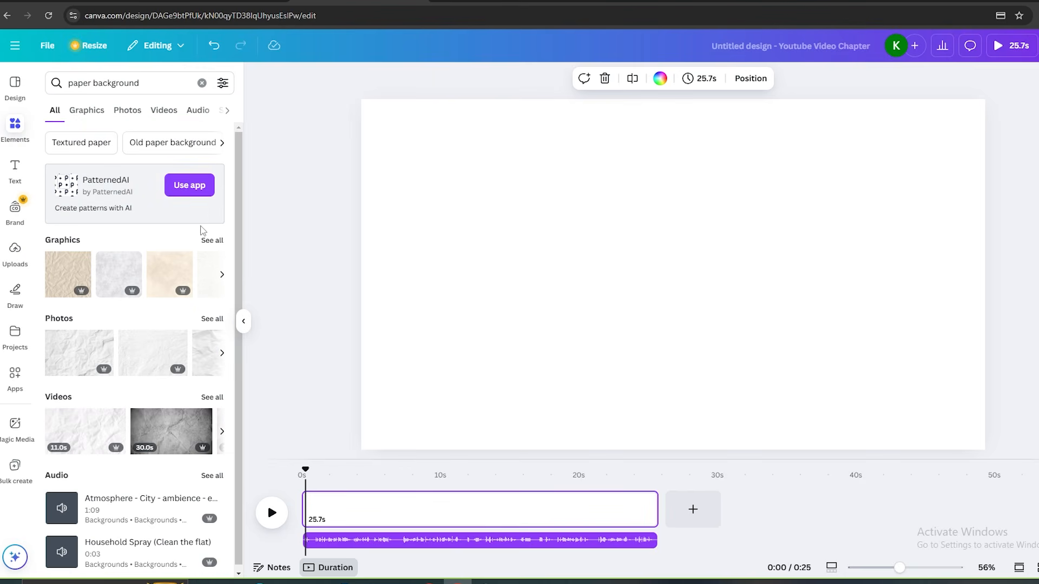
{"action": "scroll", "coordinate": [239, 284], "scroll_direction": "down", "scroll_amount": 1}
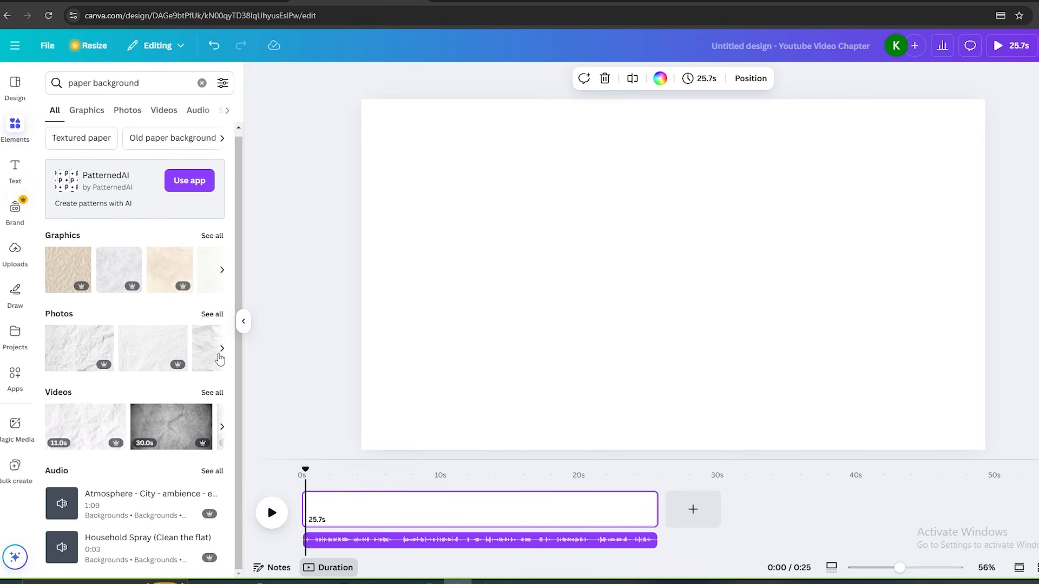
{"action": "left_click", "coordinate": [222, 348]}
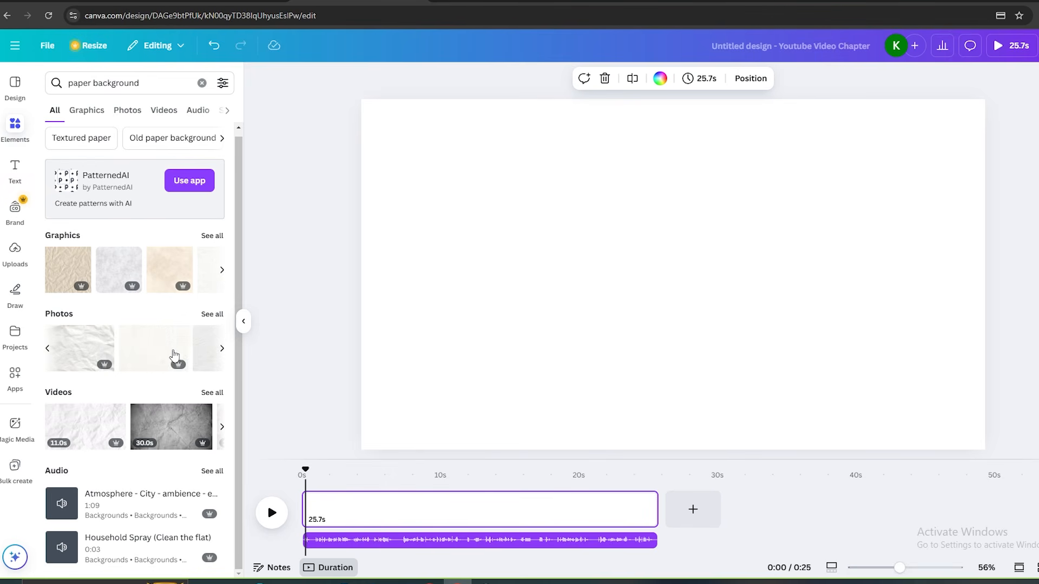
{"action": "left_click", "coordinate": [84, 348]}
{"action": "left_click", "coordinate": [557, 328]}
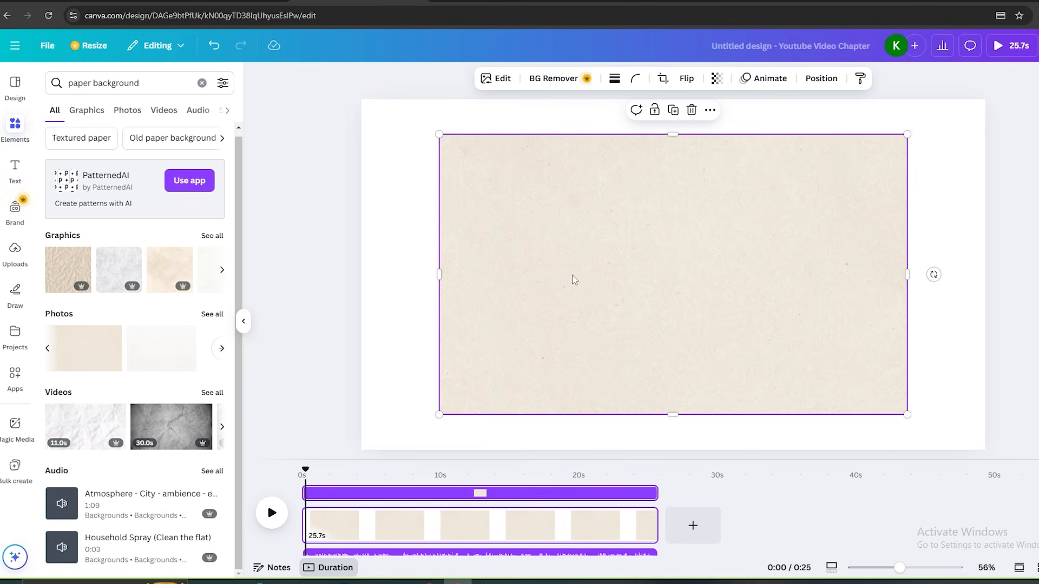
Enlarge and position the beige paper photo so that it covers the entire page
{"action": "left_click_drag", "start_coordinate": [439, 134], "coordinate": [361, 87]}
{"action": "left_click_drag", "start_coordinate": [907, 414], "coordinate": [992, 460]}
{"action": "left_click_drag", "start_coordinate": [832, 298], "coordinate": [831, 308]}
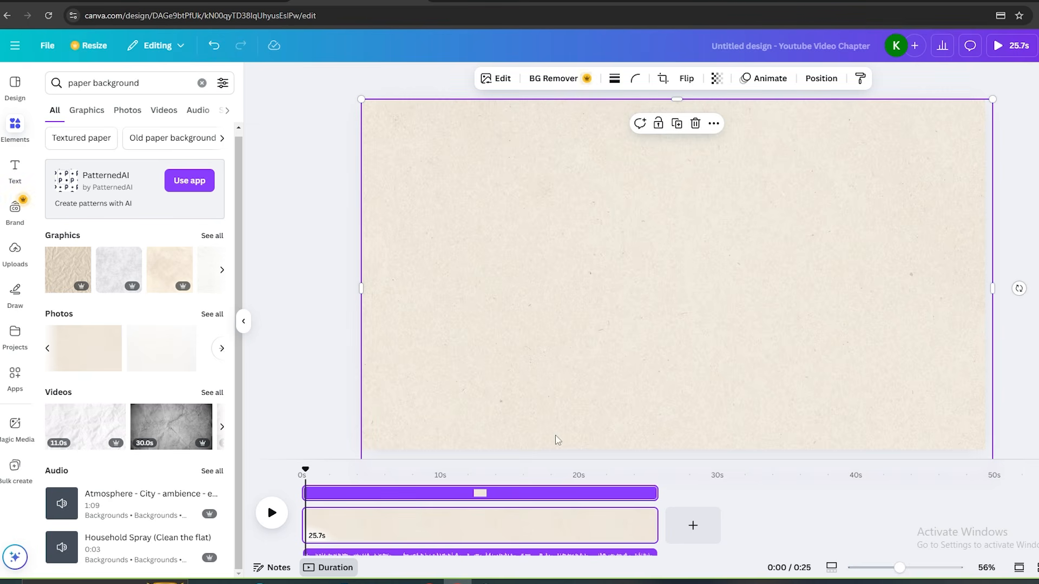
{"action": "left_click", "coordinate": [552, 457]}
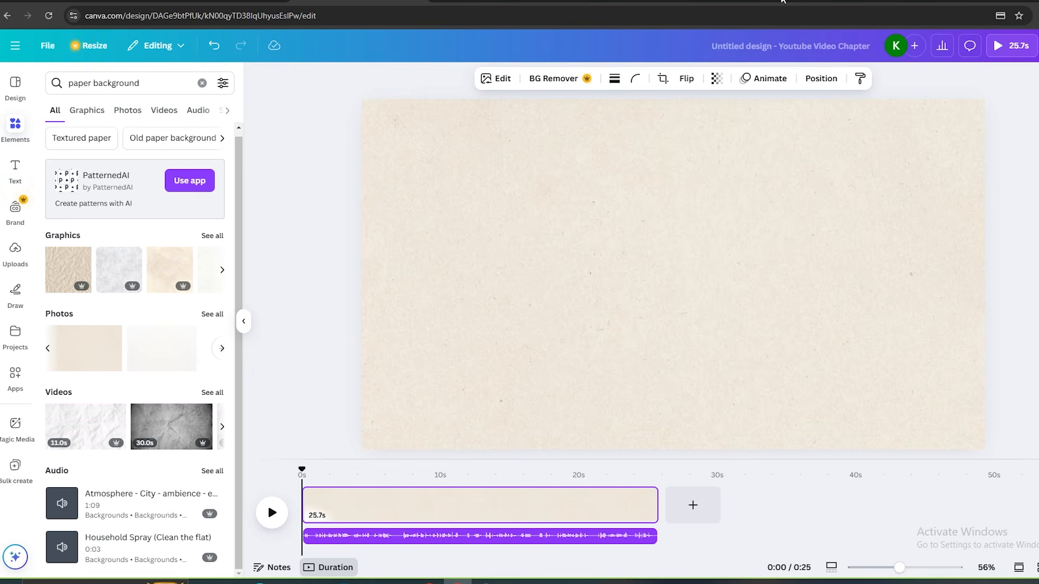
Play through the voiceover and split the page at about 0.9 s, 3.6 s and 6.6 s
{"action": "key", "text": "space"}
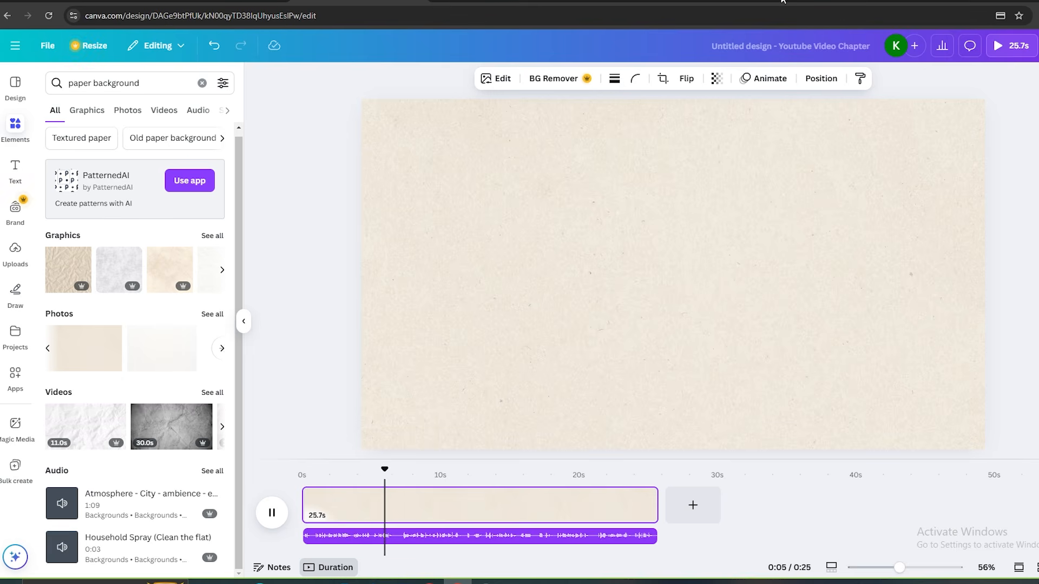
{"action": "key", "text": "space"}
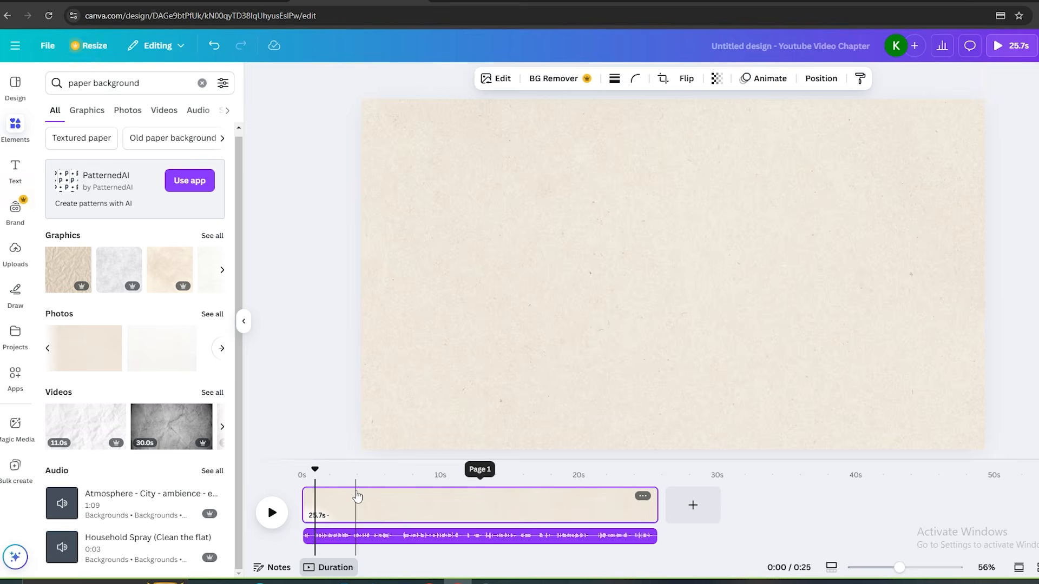
{"action": "key", "text": "s"}
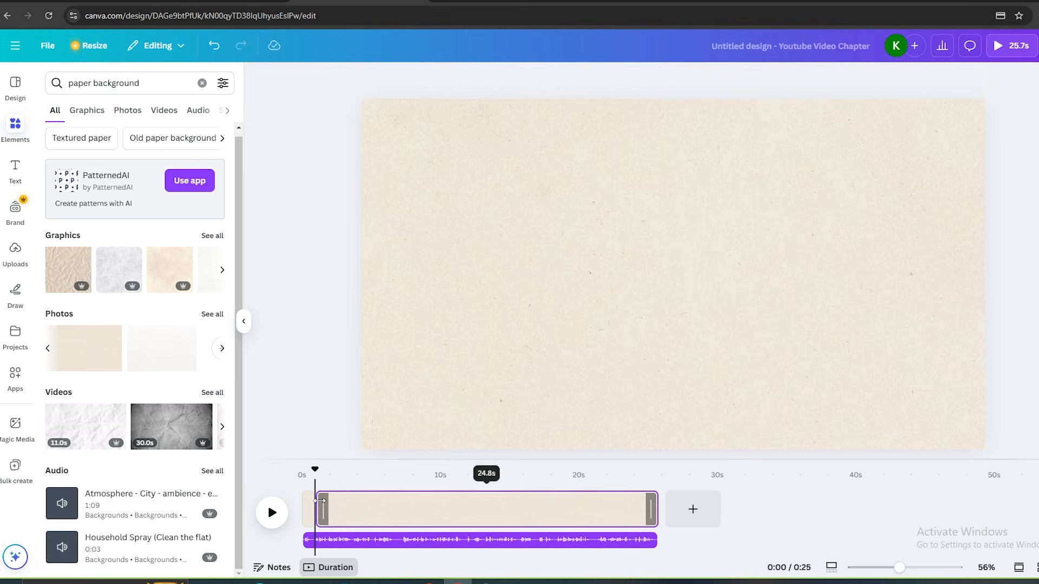
{"action": "key", "text": "space"}
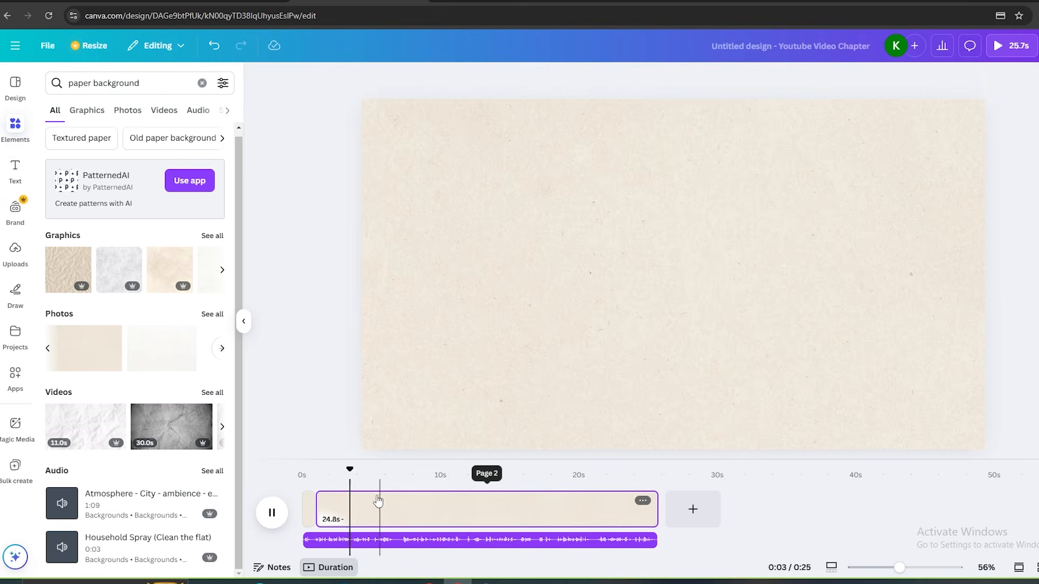
{"action": "key", "text": "space"}
{"action": "key", "text": "s"}
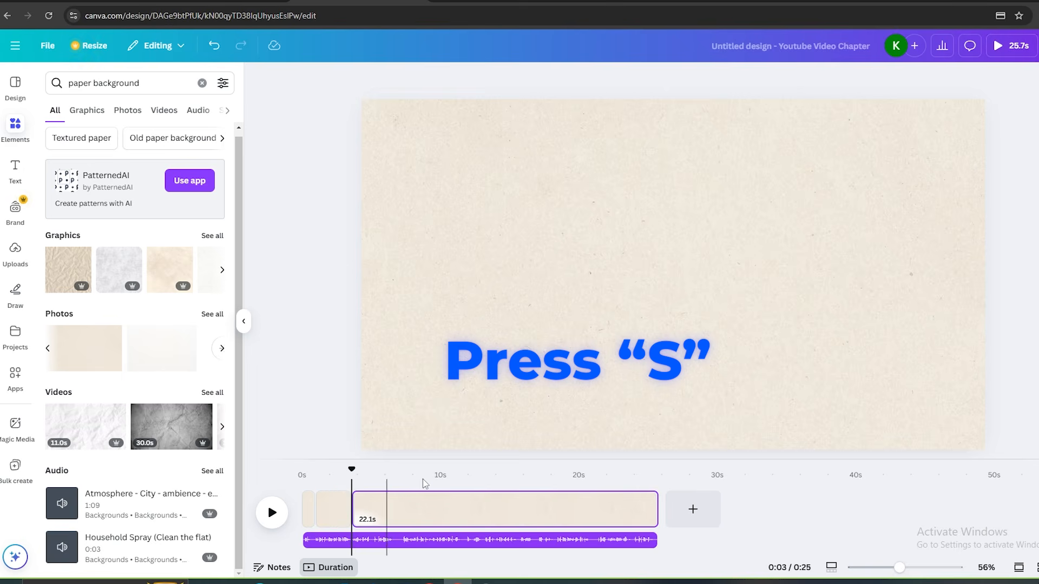
{"action": "key", "text": "space"}
{"action": "key", "text": "space"}
{"action": "key", "text": "s"}
Play through the rest of the voiceover and split the page at about 11.5 s, 15.5 s, 16.9 s, 20.9 s and 23.8 s
{"action": "left_click_drag", "start_coordinate": [395, 470], "coordinate": [382, 494]}
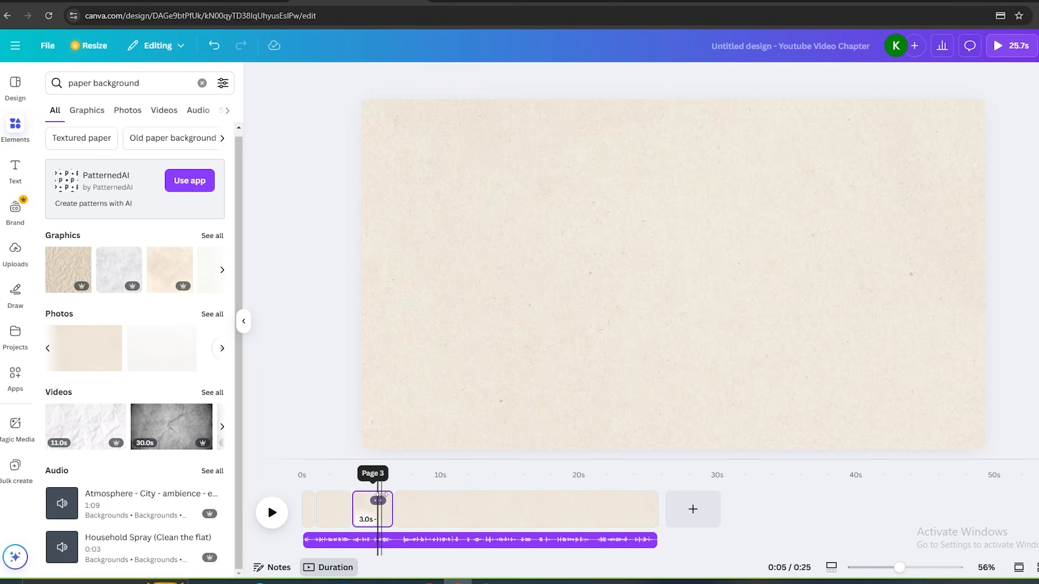
{"action": "key", "text": "space"}
{"action": "key", "text": "space"}
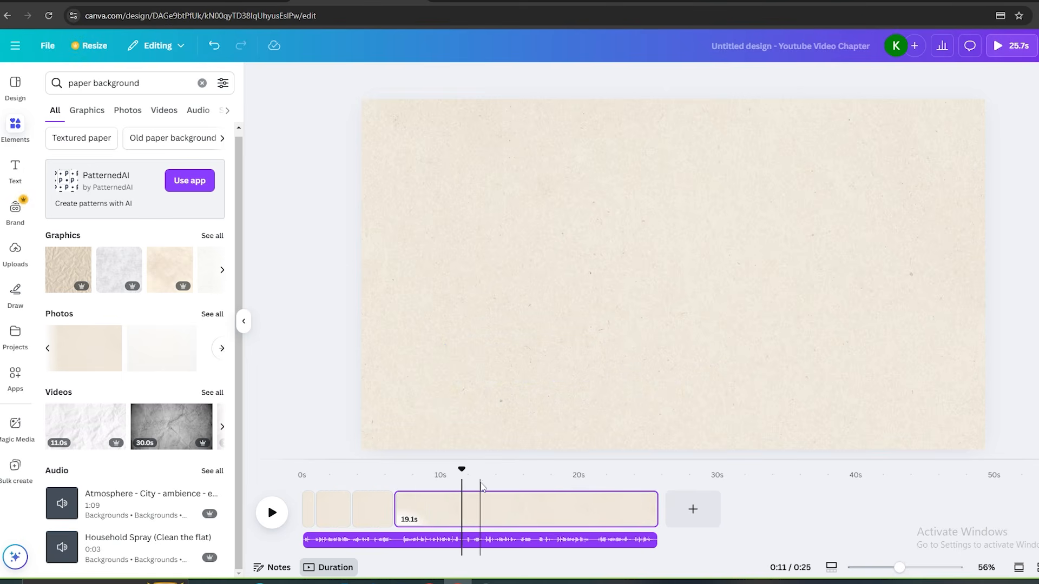
{"action": "key", "text": "s"}
{"action": "key", "text": "space"}
{"action": "key", "text": "space"}
{"action": "key", "text": "space"}
{"action": "key", "text": "space"}
{"action": "key", "text": "s"}
{"action": "key", "text": "space"}
{"action": "key", "text": "space"}
{"action": "key", "text": "s"}
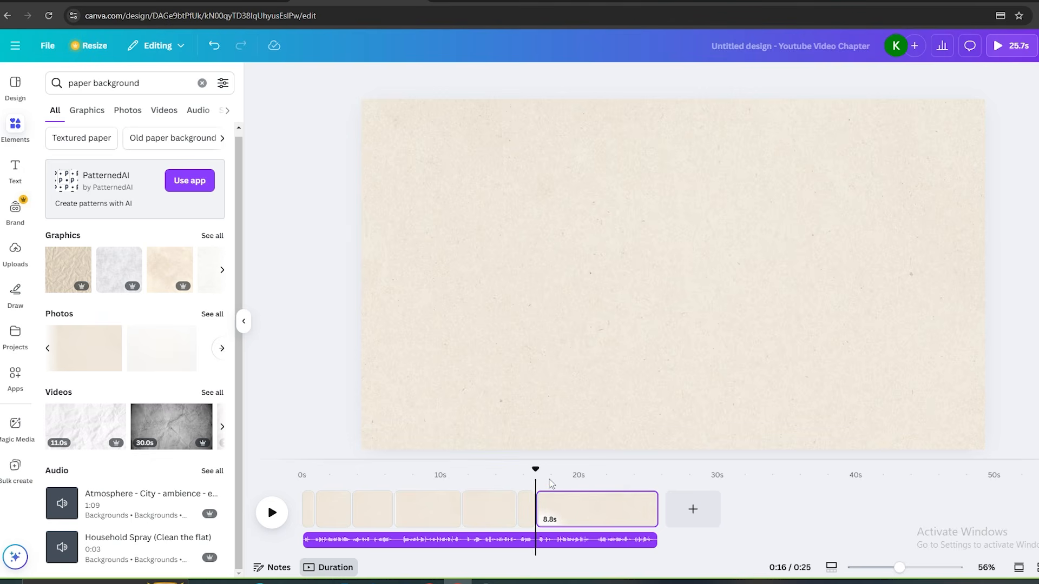
{"action": "key", "text": "space"}
{"action": "key", "text": "s"}
{"action": "key", "text": "s"}
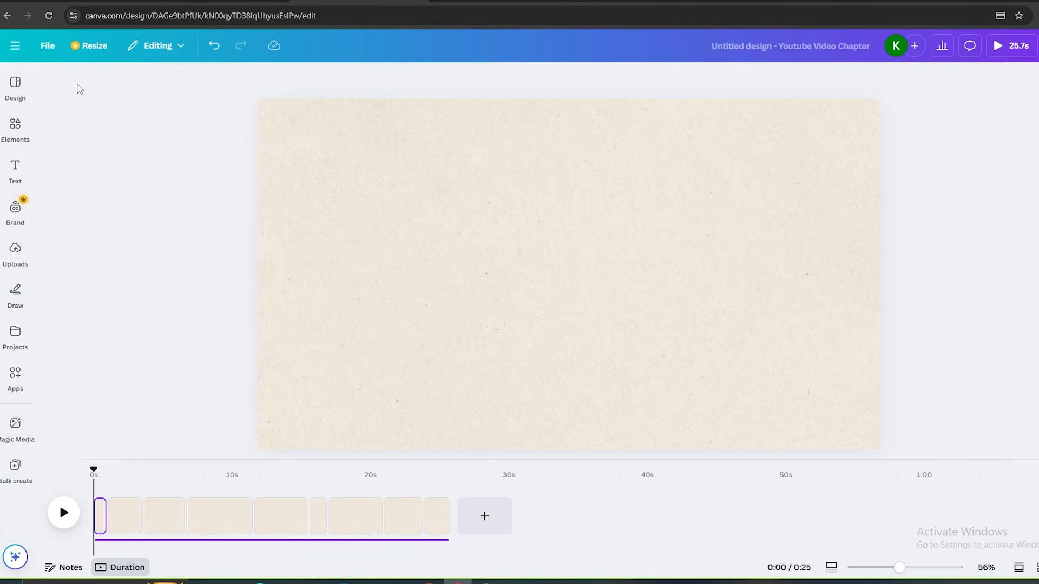
Search the elements for "stick figure" and browse the graphics results
{"action": "left_click", "coordinate": [15, 127]}
{"action": "type", "text": "Stick"}
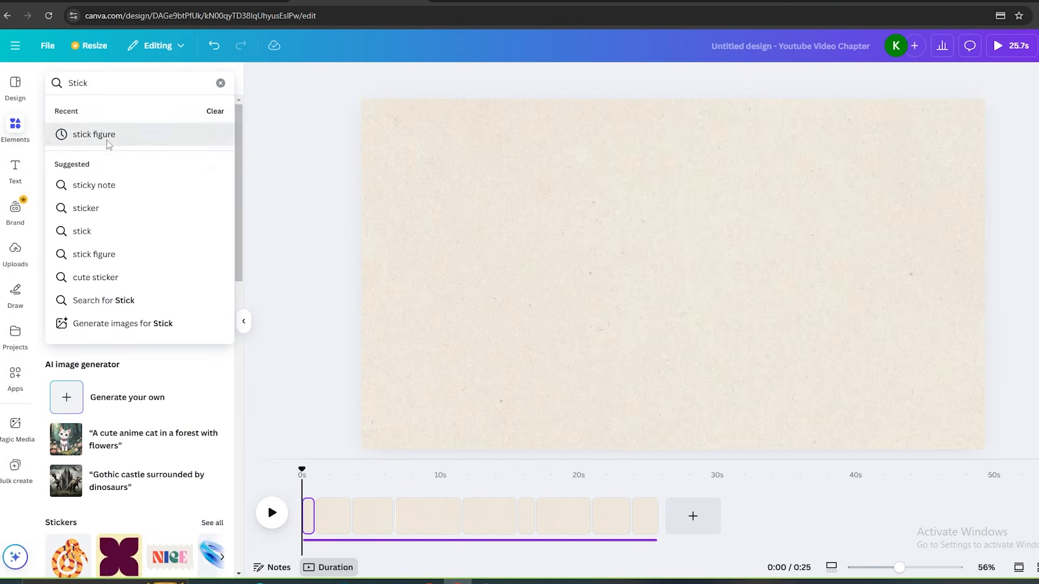
{"action": "left_click", "coordinate": [109, 142]}
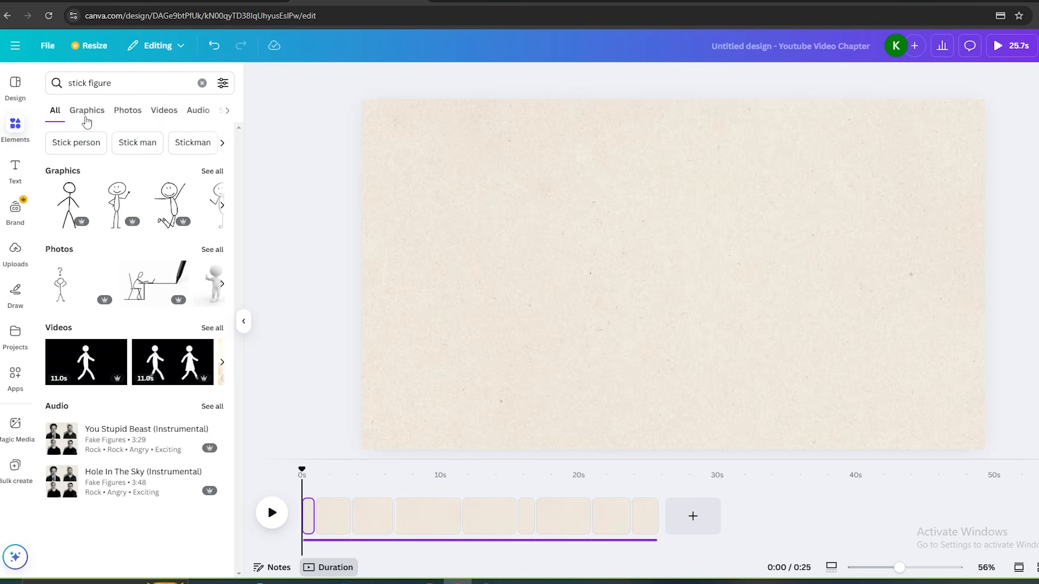
{"action": "left_click", "coordinate": [86, 122]}
{"action": "scroll", "coordinate": [238, 206], "scroll_direction": "down", "scroll_amount": 1}
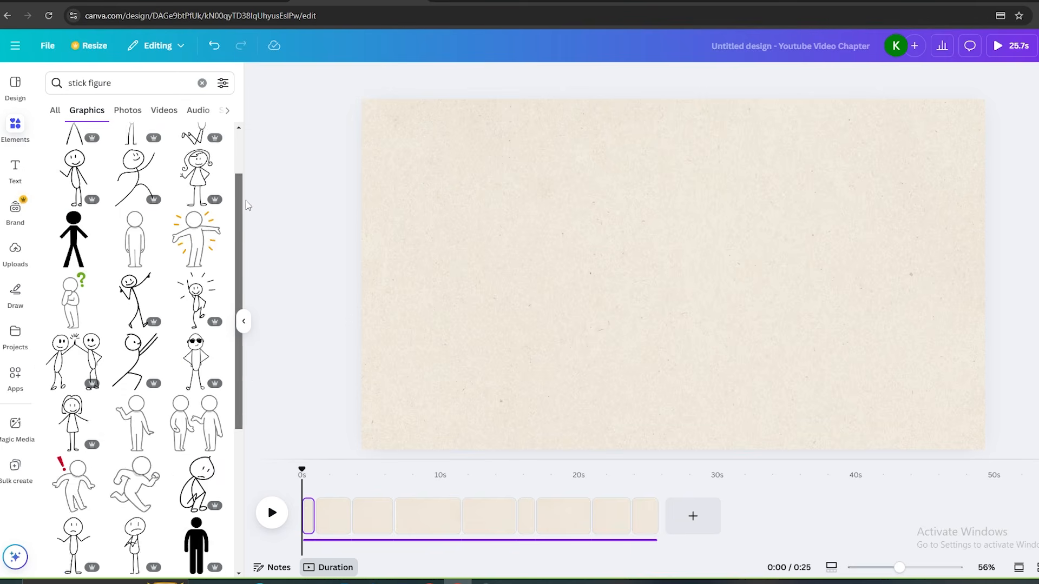
{"action": "left_click_drag", "start_coordinate": [246, 201], "coordinate": [254, 233]}
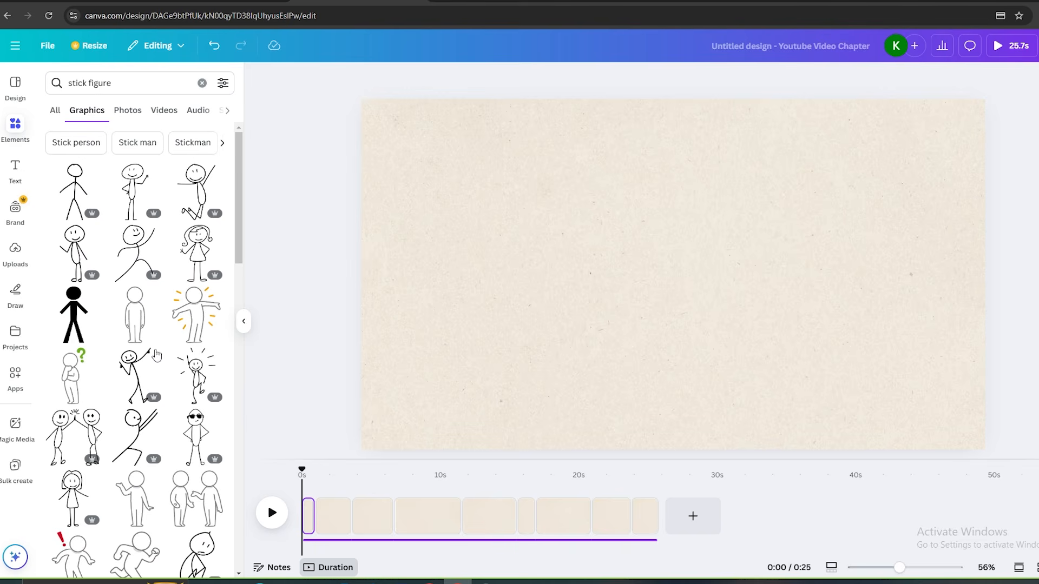
View more work by the creator of the pondering question-mark figure and search it for "stick figure"
{"action": "left_click", "coordinate": [93, 358]}
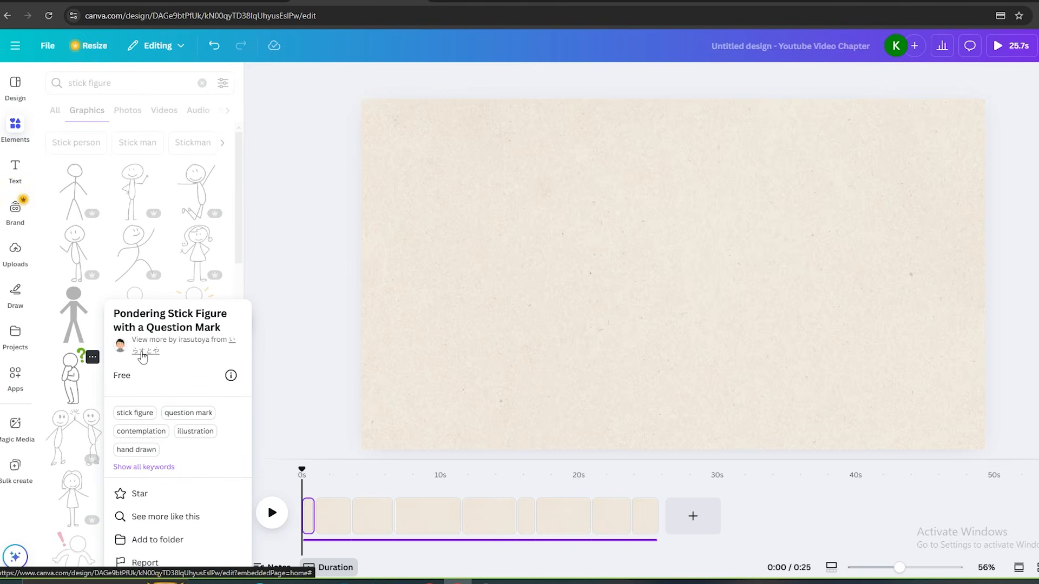
{"action": "left_click", "coordinate": [141, 352]}
{"action": "left_click", "coordinate": [125, 137]}
{"action": "type", "text": "Stick"}
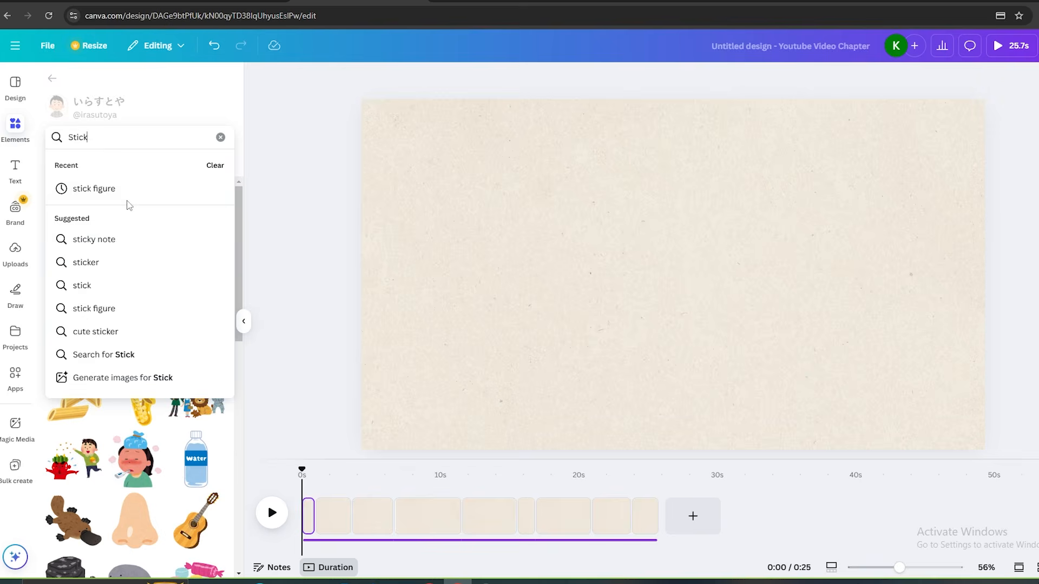
{"action": "left_click", "coordinate": [125, 195]}
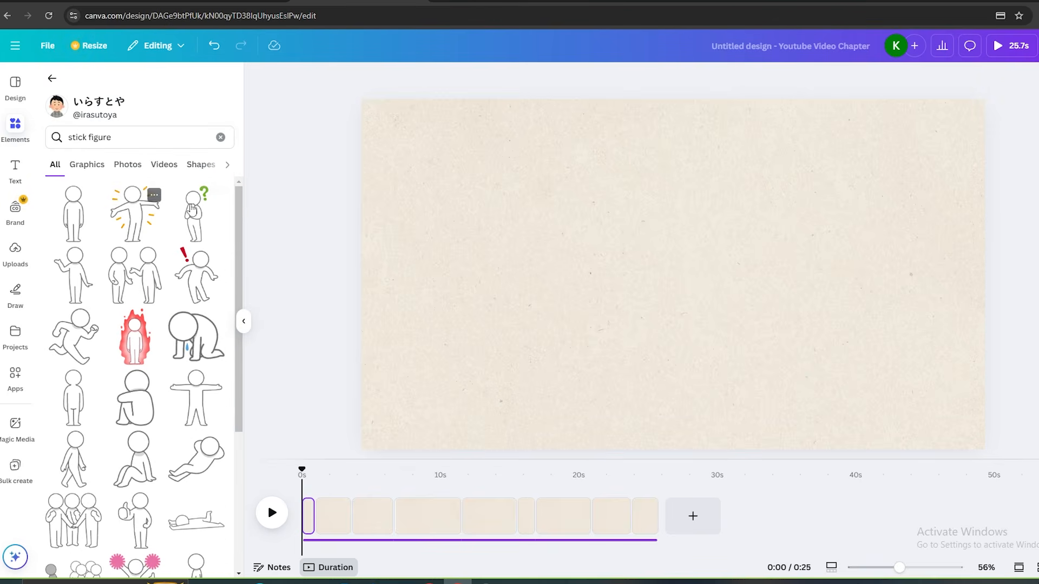
{"action": "scroll", "coordinate": [233, 208], "scroll_direction": "down", "scroll_amount": 5}
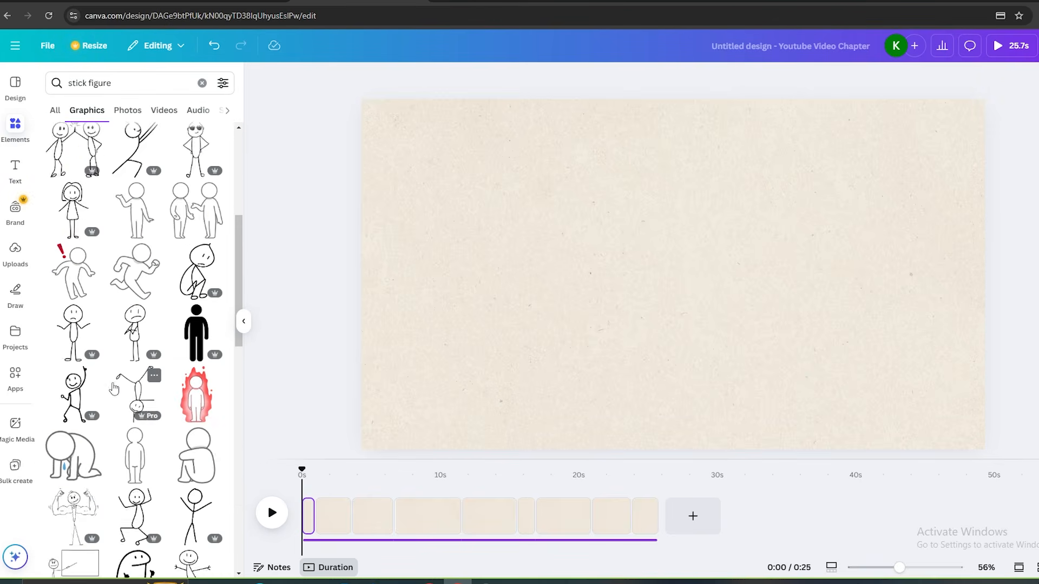
Open the collection by the creator of the stick figure pointing at a whiteboard and browse its graphics
{"action": "scroll", "coordinate": [114, 388], "scroll_direction": "down", "scroll_amount": 2}
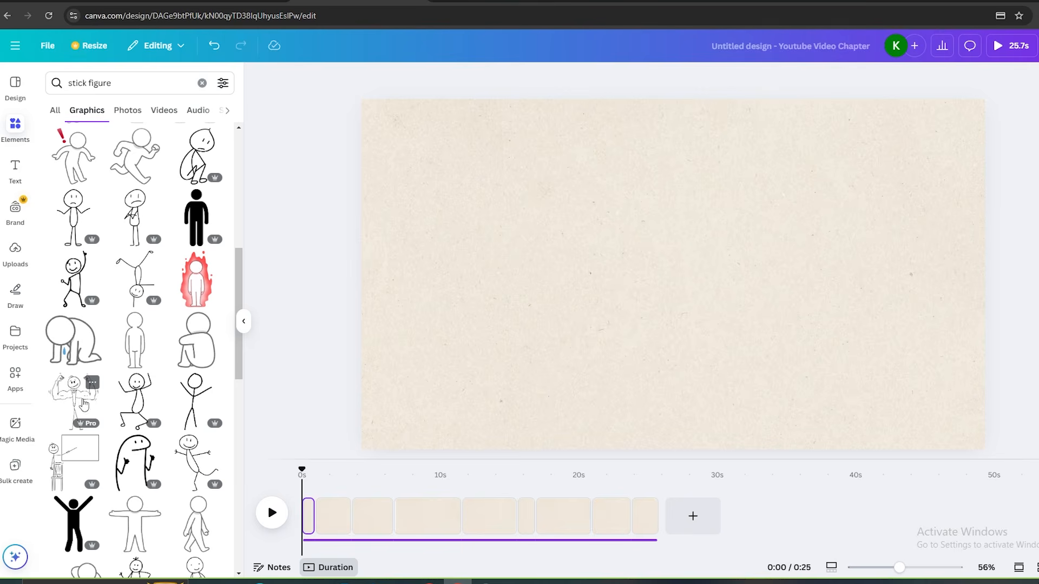
{"action": "left_click", "coordinate": [92, 443]}
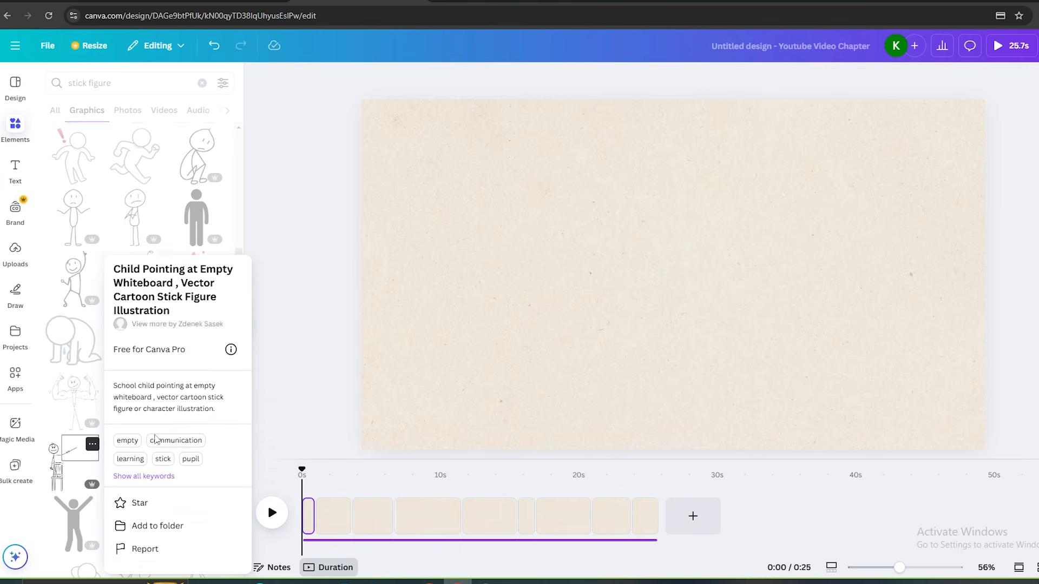
{"action": "left_click", "coordinate": [199, 338]}
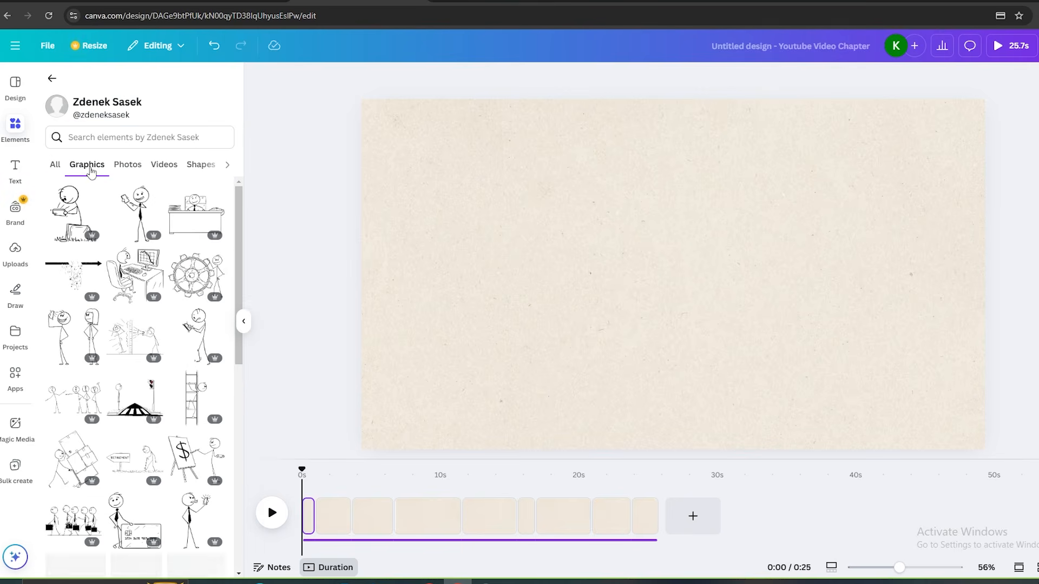
{"action": "left_click_drag", "start_coordinate": [238, 281], "coordinate": [255, 355]}
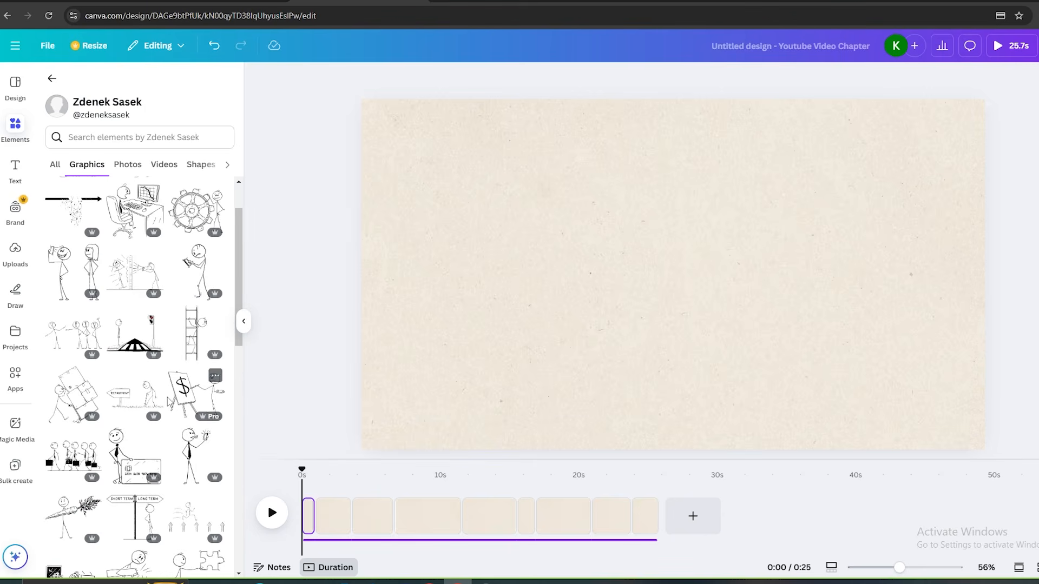
{"action": "scroll", "coordinate": [169, 402], "scroll_direction": "down", "scroll_amount": 6}
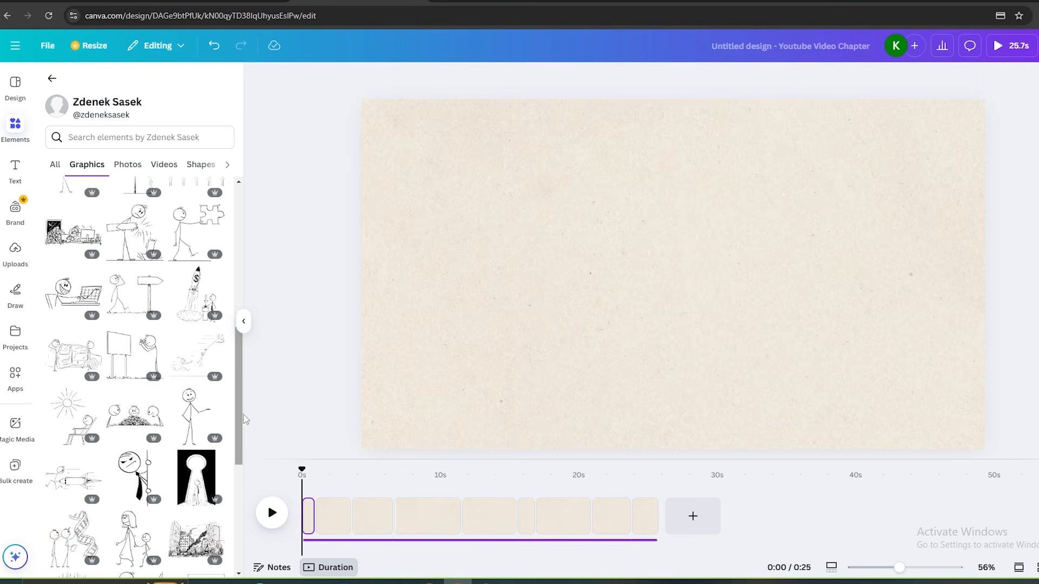
{"action": "left_click_drag", "start_coordinate": [244, 420], "coordinate": [245, 496]}
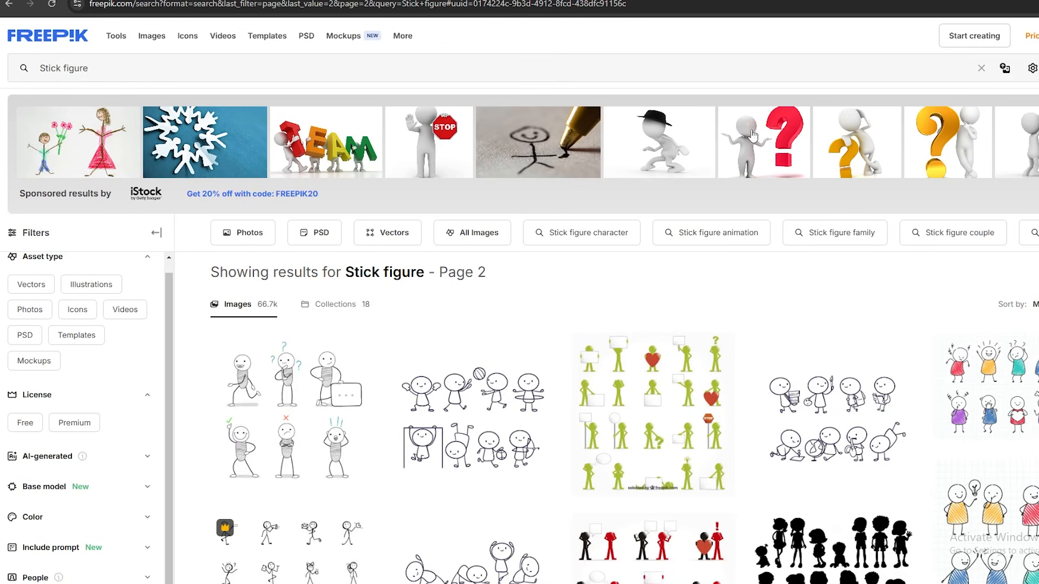
Switch to Freepik and look through the second page of "Stick figure" image results
{"action": "scroll", "coordinate": [595, 379], "scroll_direction": "down", "scroll_amount": 3}
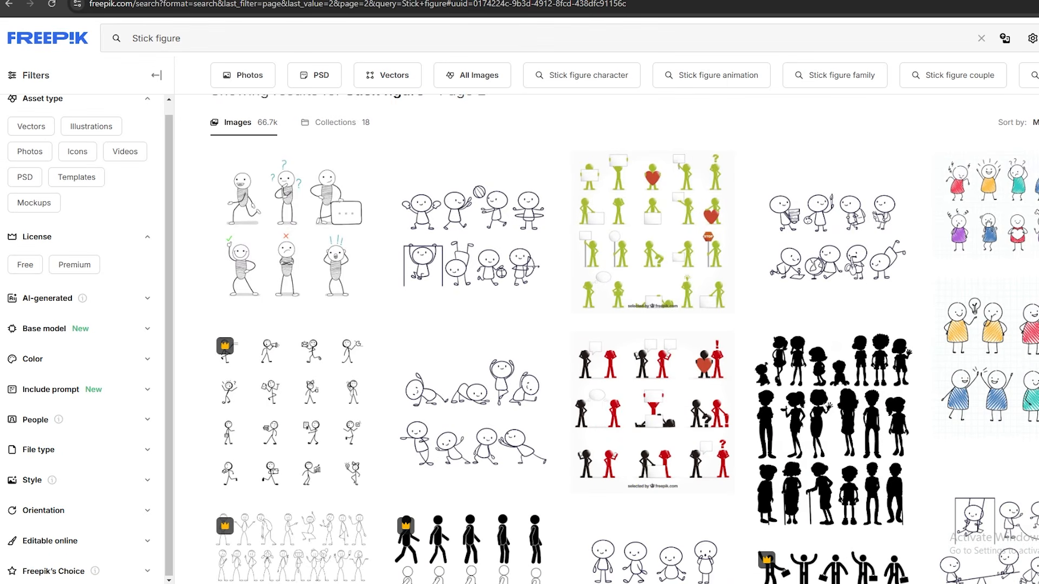
{"action": "scroll", "coordinate": [595, 325], "scroll_direction": "down", "scroll_amount": 15}
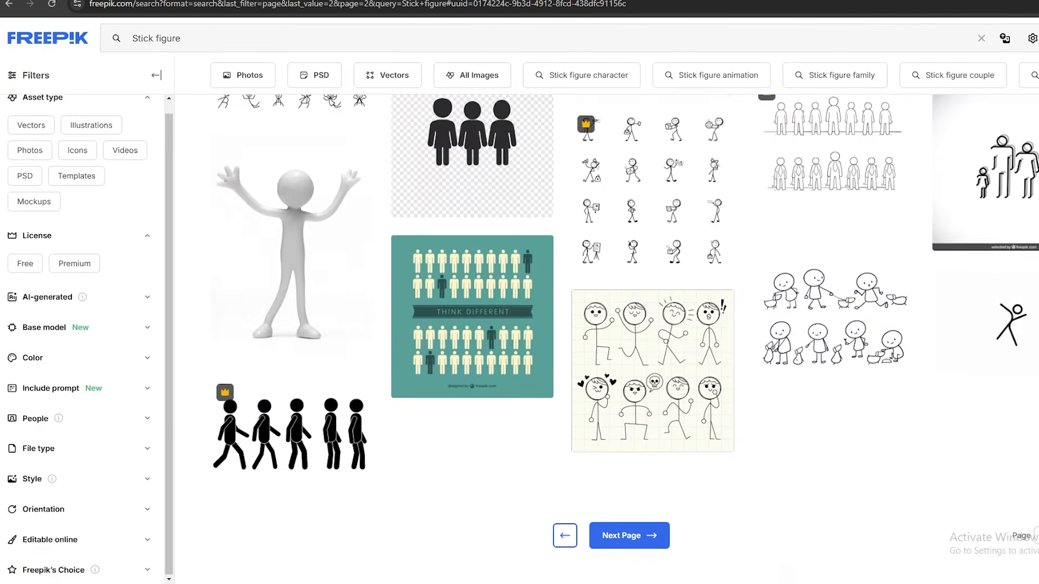
{"action": "scroll", "coordinate": [595, 325], "scroll_direction": "down", "scroll_amount": 4}
{"action": "scroll", "coordinate": [595, 325], "scroll_direction": "up", "scroll_amount": 20}
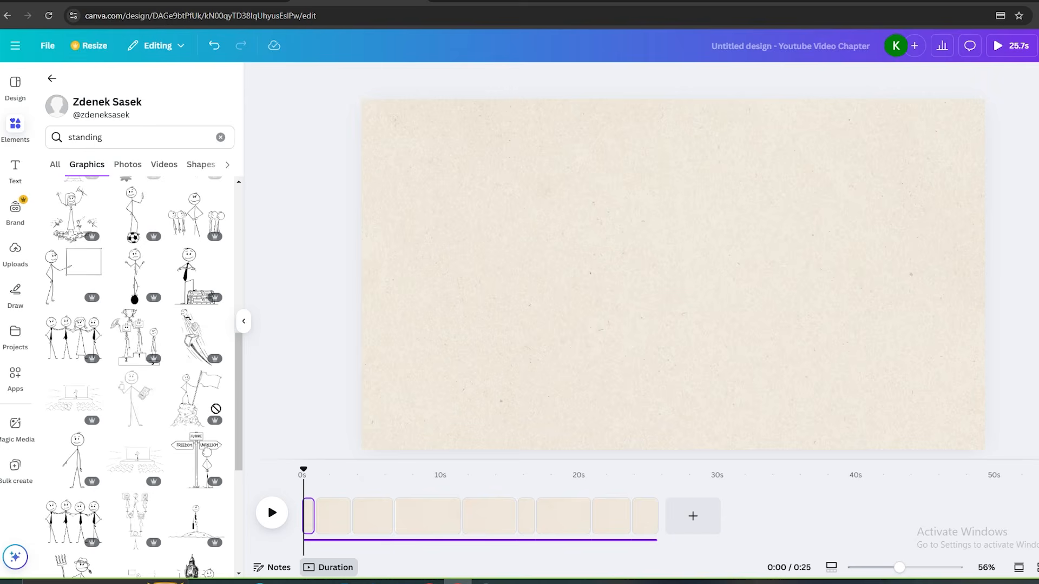
Add the standing stick figure with a cup and newspaper to the first page, enlarged and placed just left of the page centre
{"action": "left_click_drag", "start_coordinate": [134, 399], "coordinate": [529, 383]}
{"action": "left_click_drag", "start_coordinate": [460, 381], "coordinate": [518, 293]}
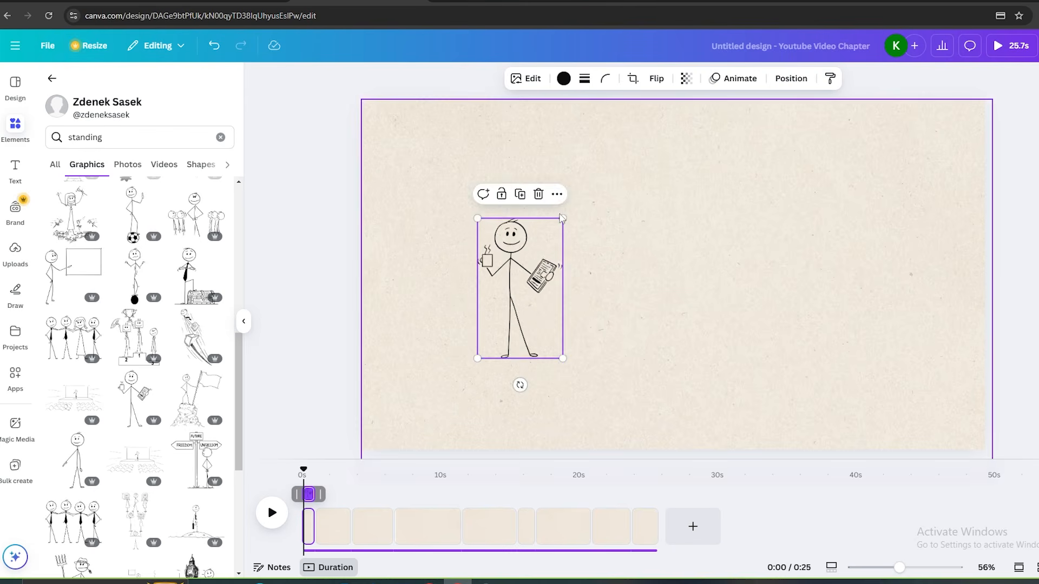
{"action": "left_click_drag", "start_coordinate": [562, 219], "coordinate": [707, 118]}
{"action": "left_click_drag", "start_coordinate": [545, 152], "coordinate": [574, 216]}
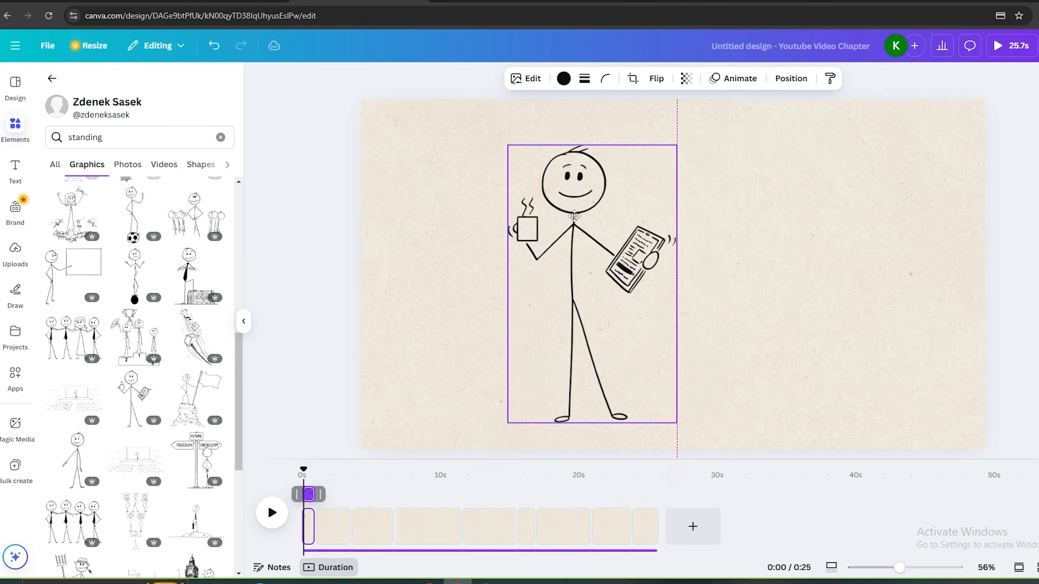
Add the text "Hey There!" beside the stick figure's head and enlarge it to about size 64.4
{"action": "key", "text": "t"}
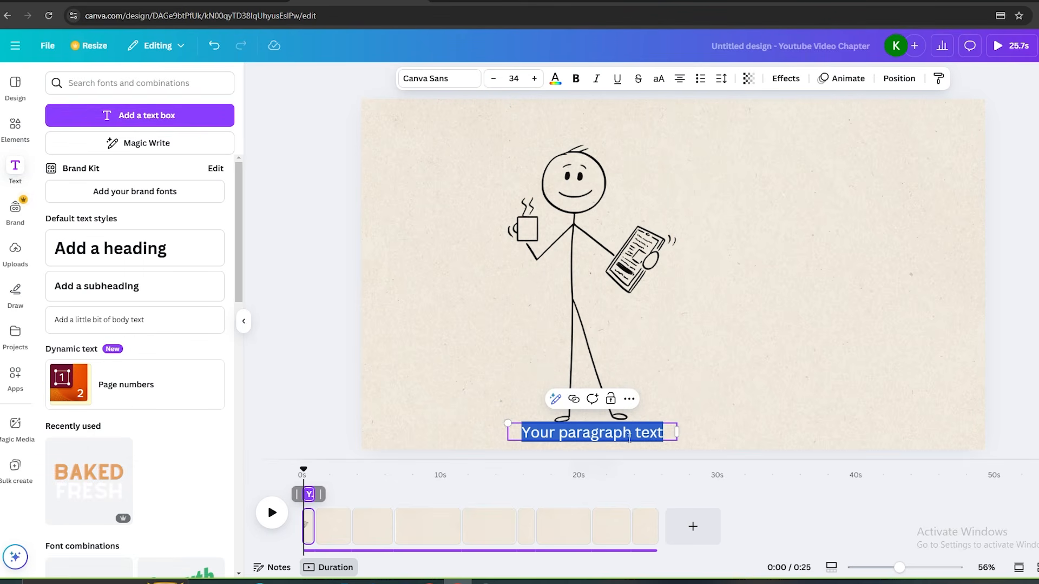
{"action": "type", "text": "HEy"}
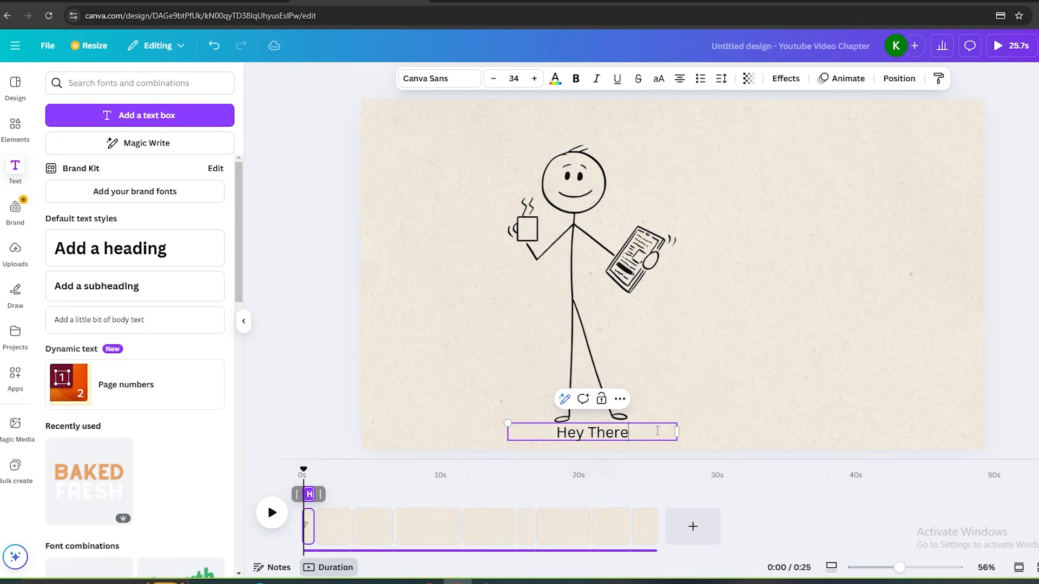
{"action": "type", "text": " There!"}
{"action": "key", "text": "Escape"}
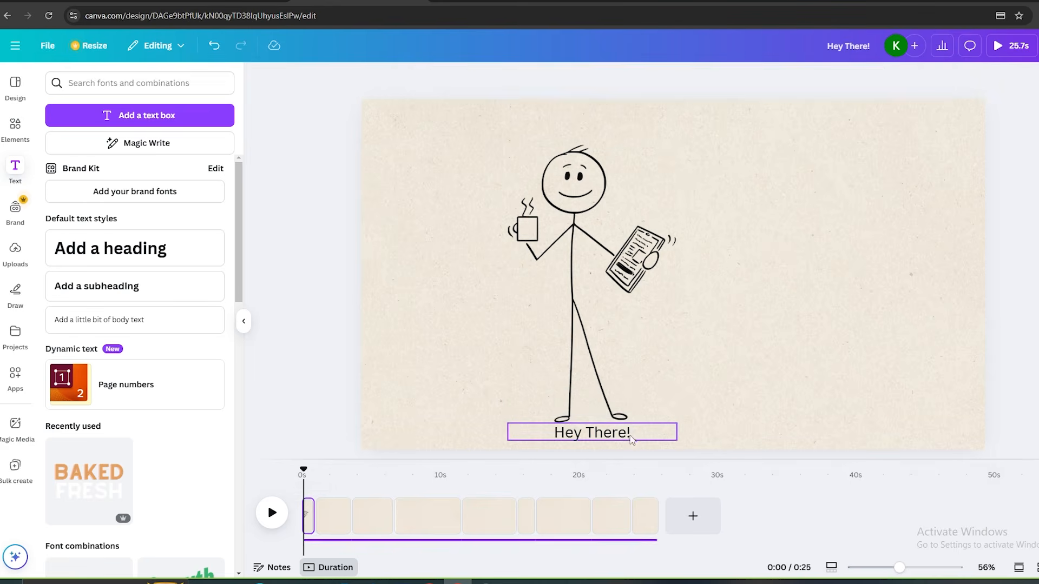
{"action": "left_click_drag", "start_coordinate": [627, 419], "coordinate": [781, 205]}
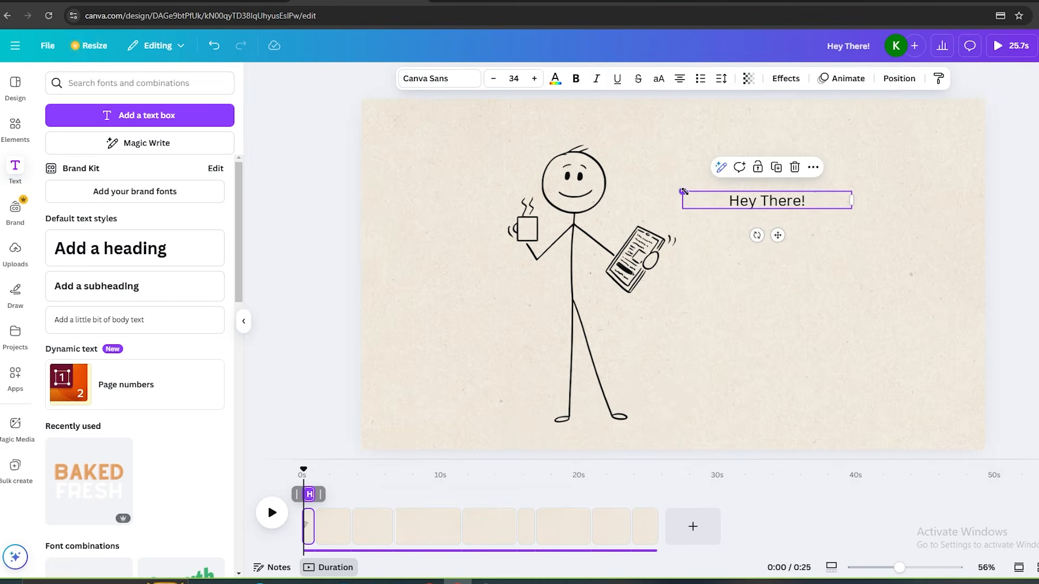
{"action": "left_click_drag", "start_coordinate": [682, 192], "coordinate": [768, 189]}
Set the font of the "Hey There!" text to Shrikhand
{"action": "left_click", "coordinate": [438, 78]}
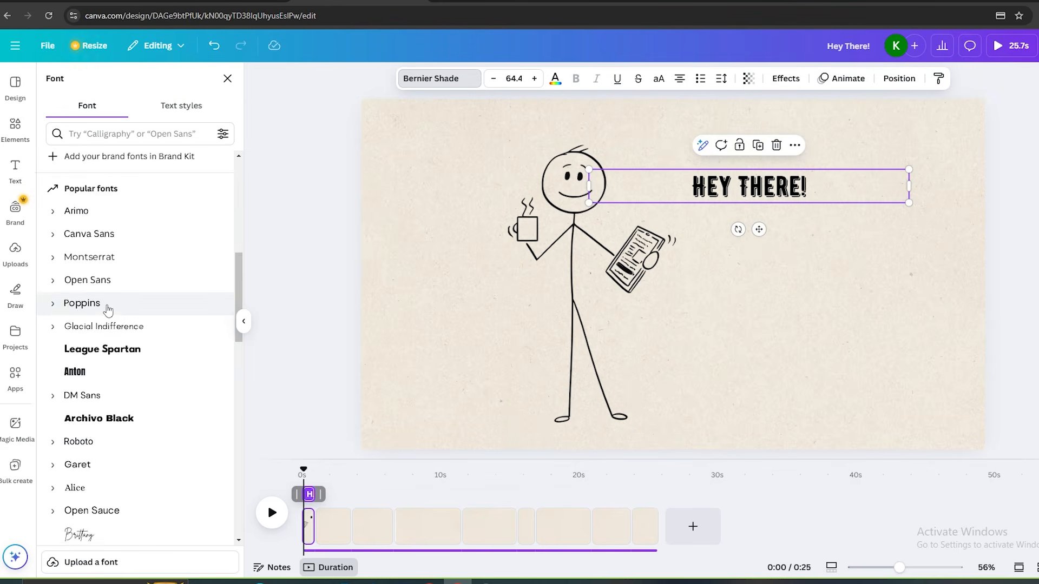
{"action": "scroll", "coordinate": [104, 306], "scroll_direction": "down", "scroll_amount": 6}
{"action": "left_click", "coordinate": [100, 318]}
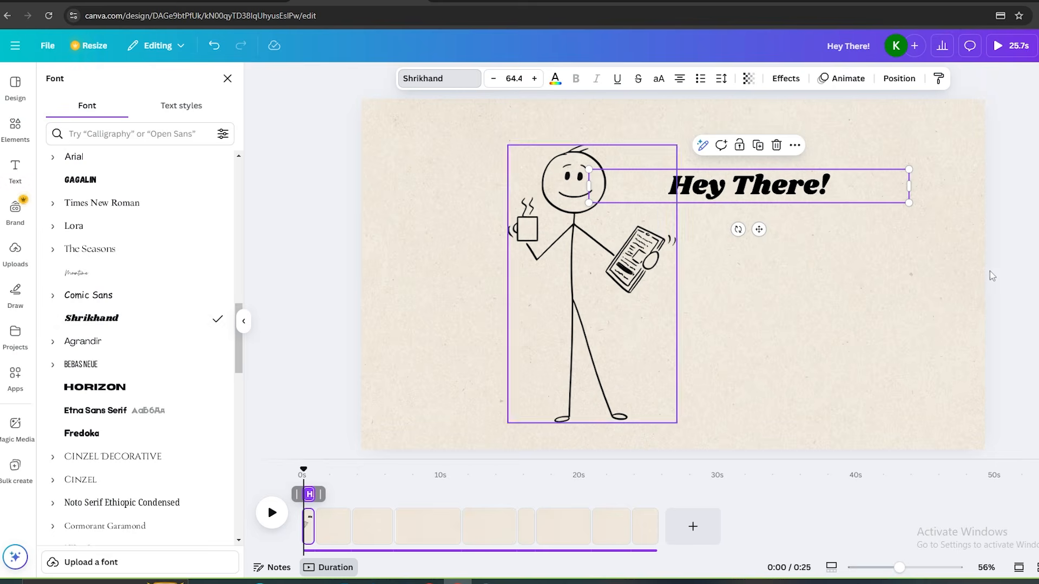
{"action": "left_click", "coordinate": [1022, 282]}
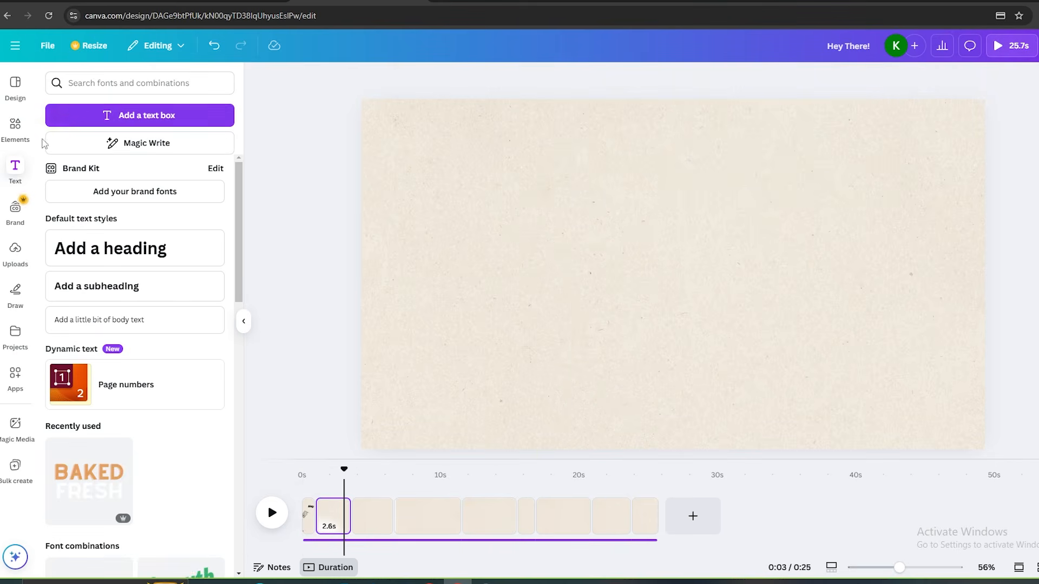
Search the same creator's graphics for "phone" and place the seated phone-user figure, enlarged, in the right half of the second page
{"action": "left_click", "coordinate": [15, 128]}
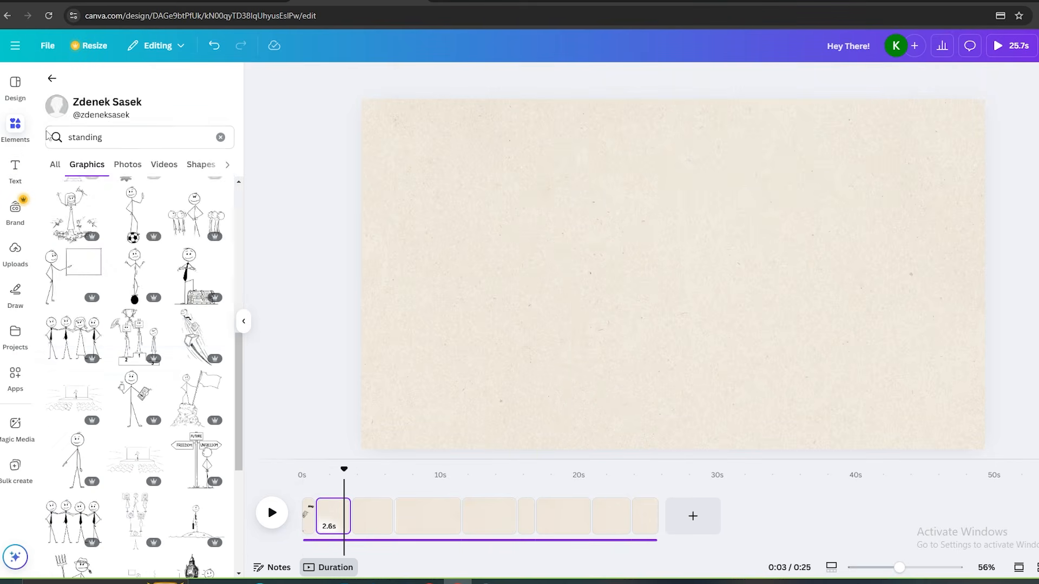
{"action": "left_click", "coordinate": [144, 137]}
{"action": "left_click_drag", "start_coordinate": [144, 137], "coordinate": [75, 140]}
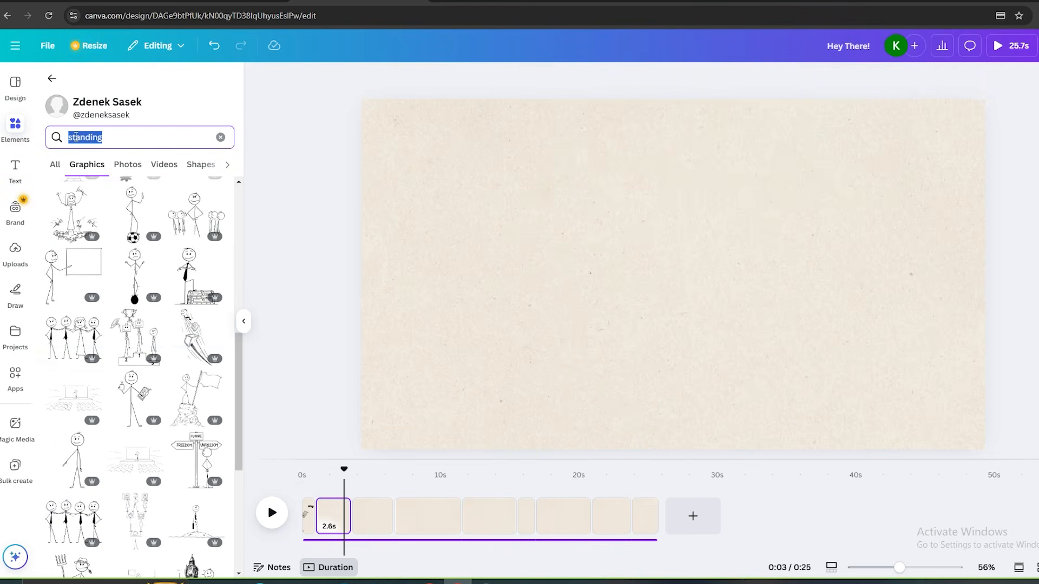
{"action": "type", "text": "phone"}
{"action": "key", "text": "Return"}
{"action": "left_click", "coordinate": [76, 212]}
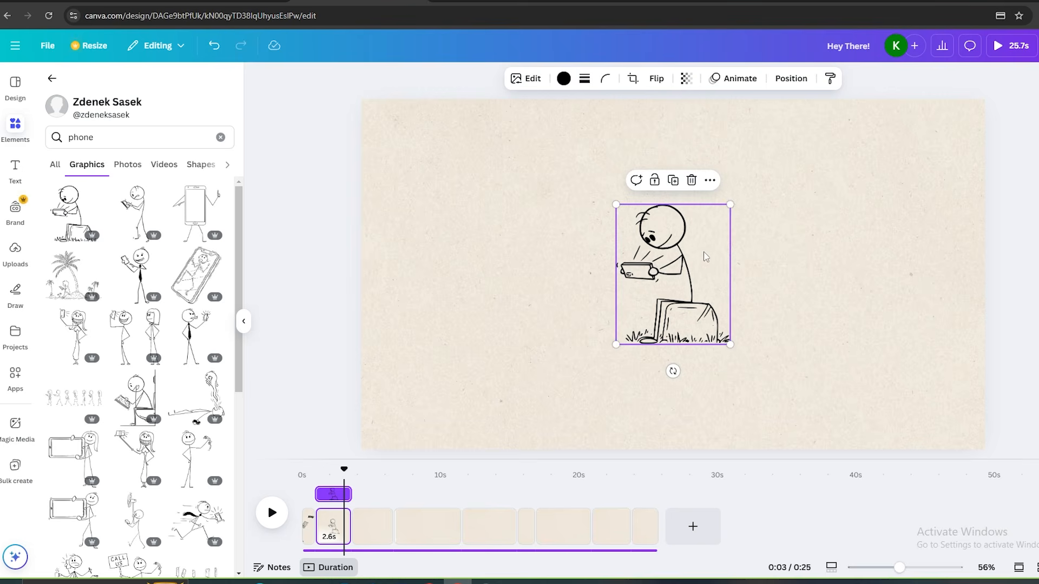
{"action": "left_click_drag", "start_coordinate": [731, 205], "coordinate": [899, 107]}
{"action": "left_click_drag", "start_coordinate": [755, 231], "coordinate": [825, 322]}
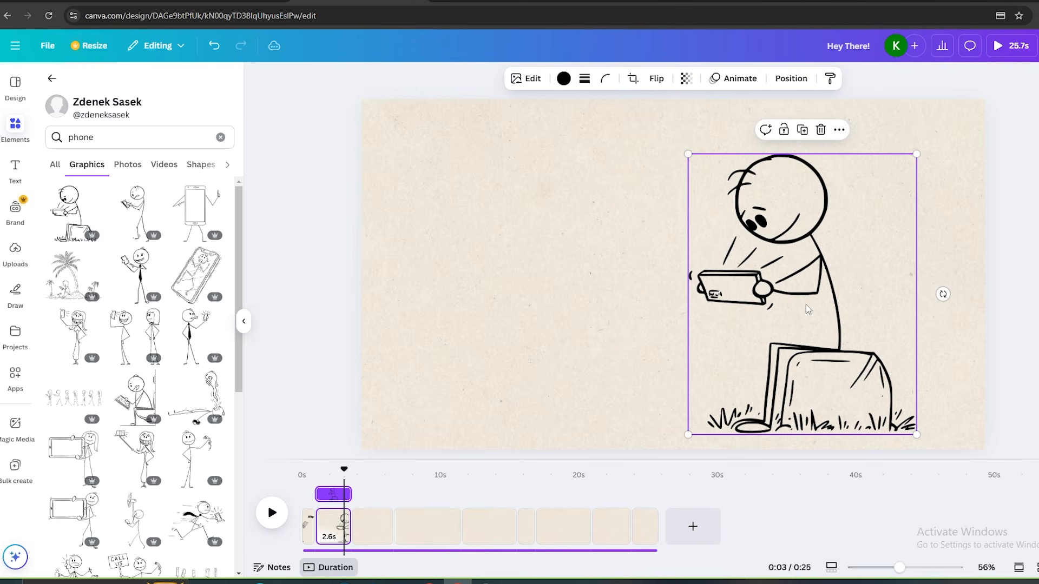
Search the same creator's graphics for "time" and place the clock-holding figure, enlarged, in the left half of the second page
{"action": "key", "text": "space"}
{"action": "mouse_move", "coordinate": [345, 470]}
{"action": "left_mouse_down"}
{"action": "mouse_move", "coordinate": [320, 481]}
{"action": "mouse_move", "coordinate": [333, 471]}
{"action": "left_mouse_up"}
{"action": "left_click_drag", "start_coordinate": [96, 139], "coordinate": [64, 143]}
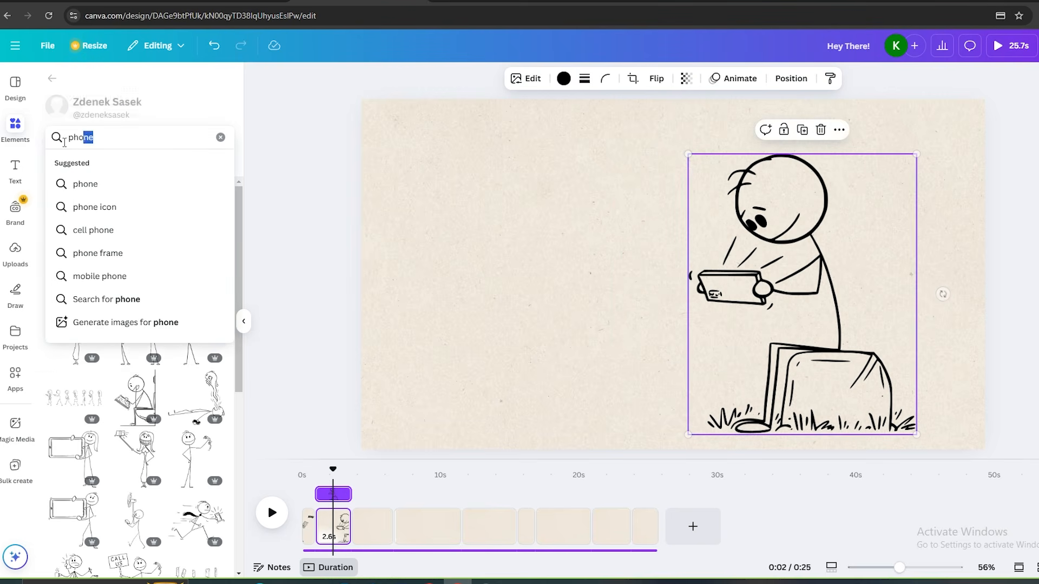
{"action": "type", "text": "time"}
{"action": "key", "text": "Return"}
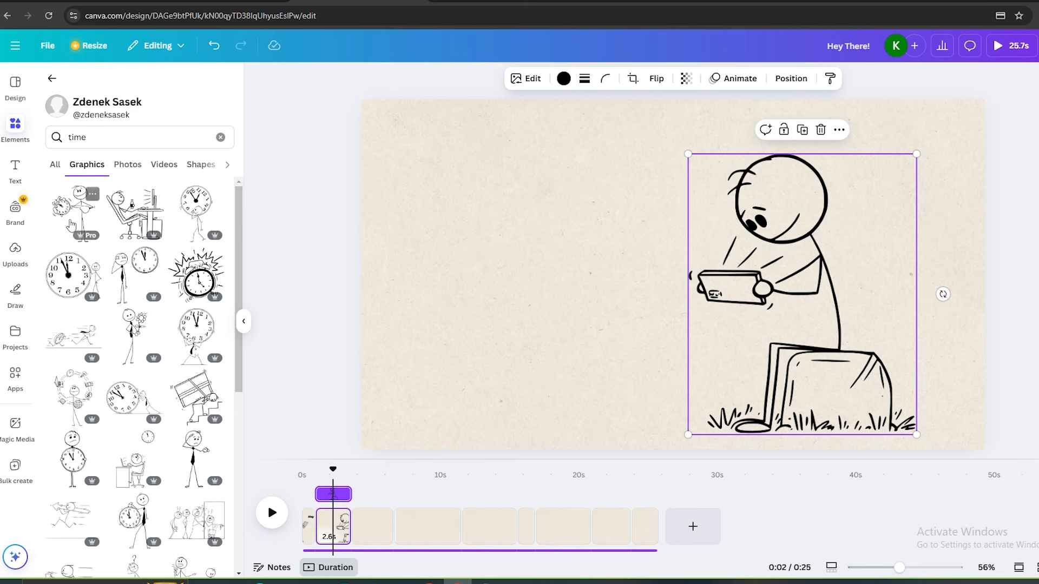
{"action": "left_click_drag", "start_coordinate": [74, 459], "coordinate": [492, 295]}
{"action": "left_click_drag", "start_coordinate": [525, 225], "coordinate": [592, 98]}
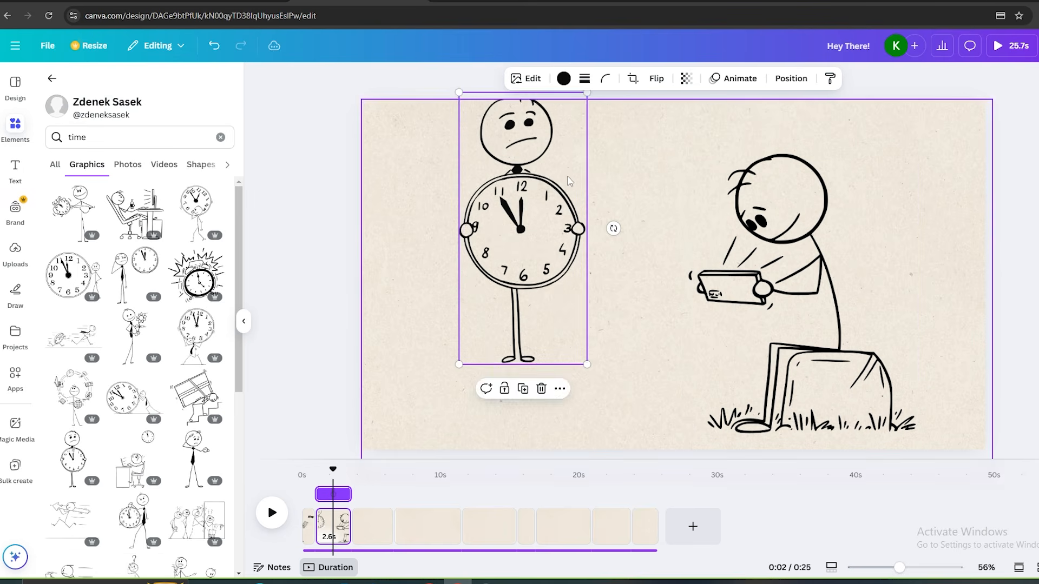
{"action": "left_click_drag", "start_coordinate": [567, 186], "coordinate": [557, 256]}
Delay the clock figure's start until partway through the second page and play back the timing
{"action": "left_click_drag", "start_coordinate": [325, 495], "coordinate": [342, 474]}
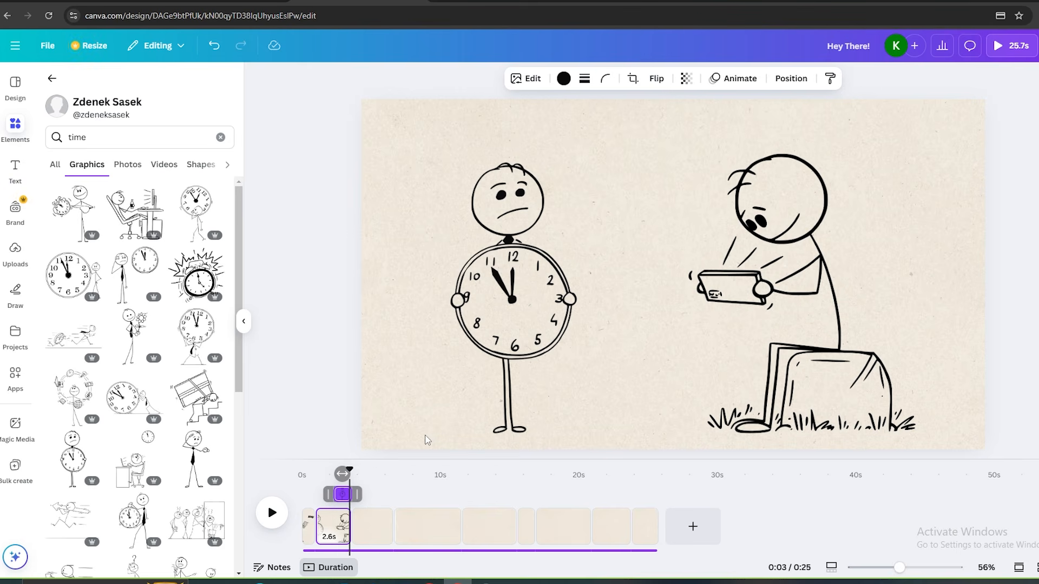
{"action": "key", "text": "space"}
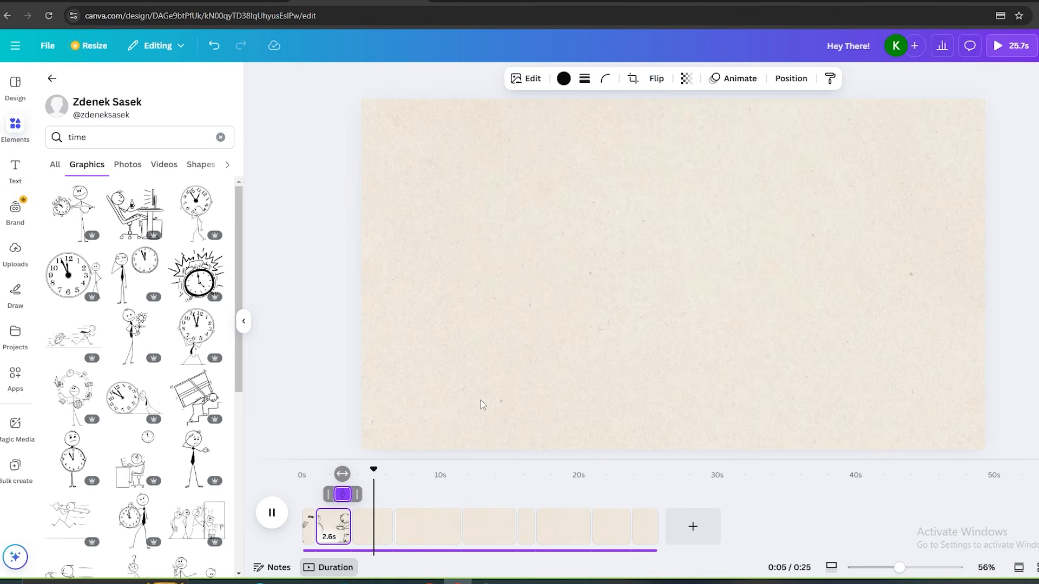
Place the standing phone-user figure on the third page, enlarged to nearly full page height, in the right half
{"action": "left_click_drag", "start_coordinate": [388, 468], "coordinate": [360, 469]}
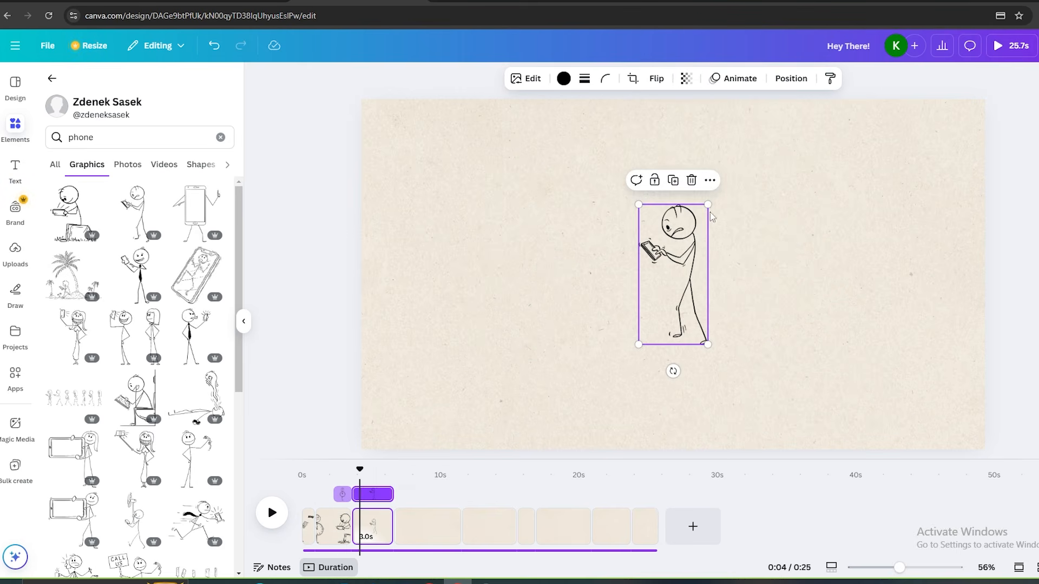
{"action": "left_click_drag", "start_coordinate": [713, 204], "coordinate": [870, 99]}
{"action": "left_click_drag", "start_coordinate": [757, 205], "coordinate": [832, 287]}
Play up to the matching voiceover moment and add the text "Just 5 more Minutes" in Shrikhand beside the third page's phone user
{"action": "left_click_drag", "start_coordinate": [360, 469], "coordinate": [345, 469]}
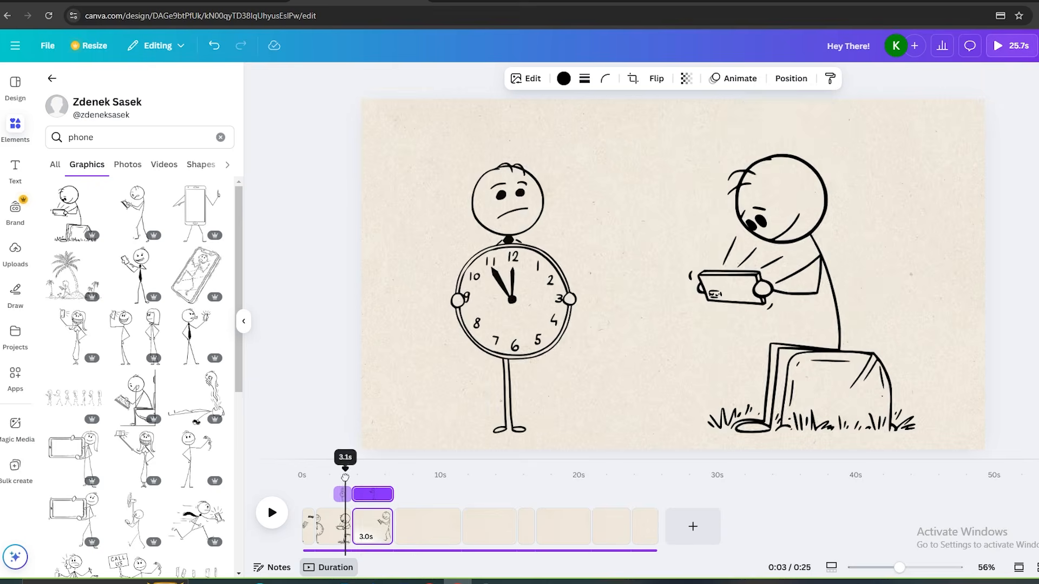
{"action": "key", "text": "space"}
{"action": "type", "text": "tJust 5 more Minutes"}
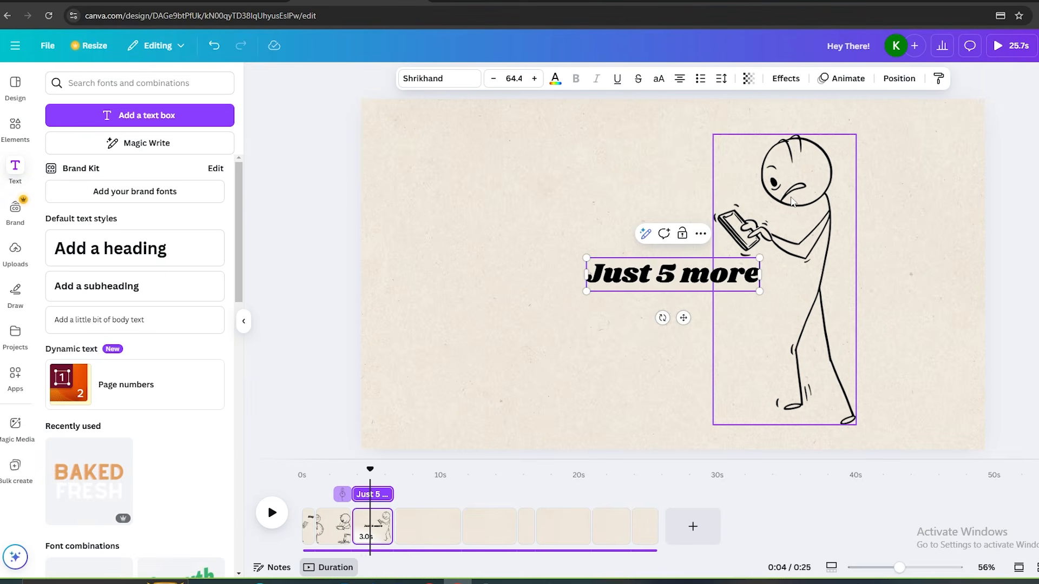
{"action": "left_click", "coordinate": [701, 277]}
Search the creator's graphics for "smiling" and place the laughing figure, enlarged, near the right edge of the fourth page
{"action": "key", "text": "Return"}
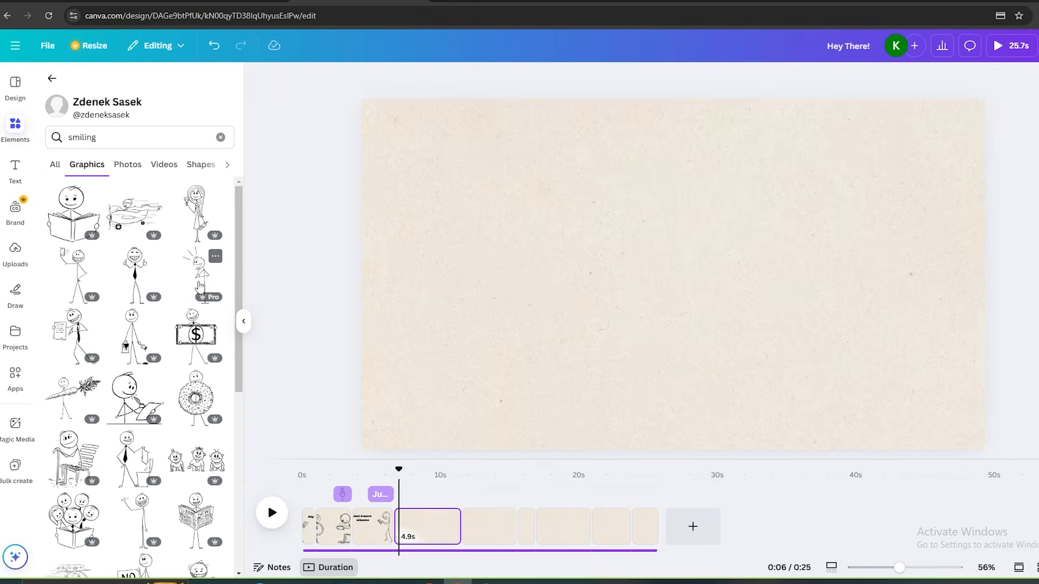
{"action": "left_click", "coordinate": [195, 276]}
{"action": "left_click_drag", "start_coordinate": [707, 344], "coordinate": [848, 460]}
{"action": "left_click_drag", "start_coordinate": [728, 346], "coordinate": [841, 288]}
Search the creator's graphics for "coffee" and place the figure with the COFFEE mug, enlarged, in the left half of the fourth page
{"action": "left_click_drag", "start_coordinate": [399, 469], "coordinate": [393, 468]}
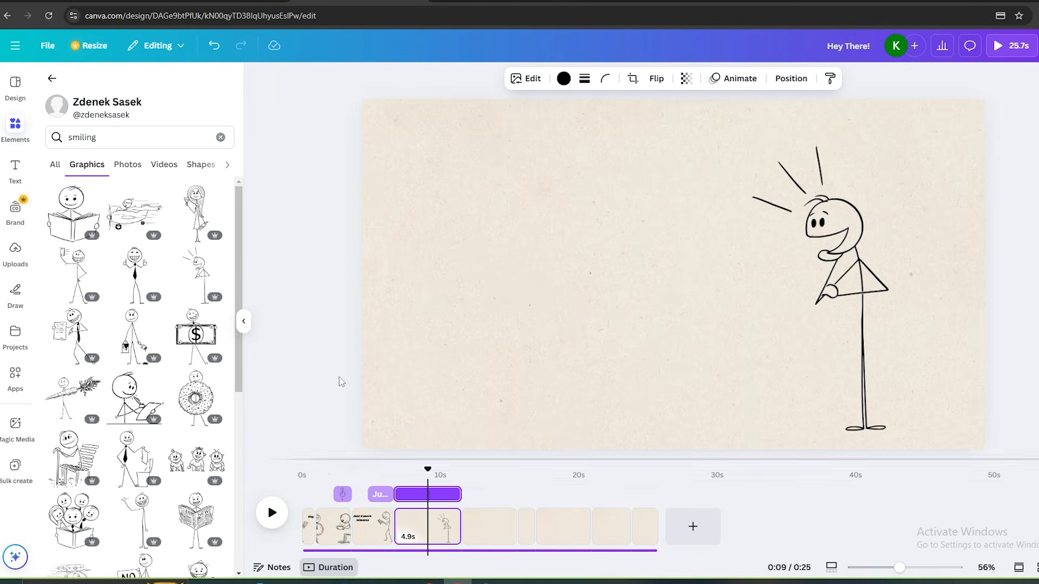
{"action": "left_click", "coordinate": [68, 136]}
{"action": "type", "text": "coffee"}
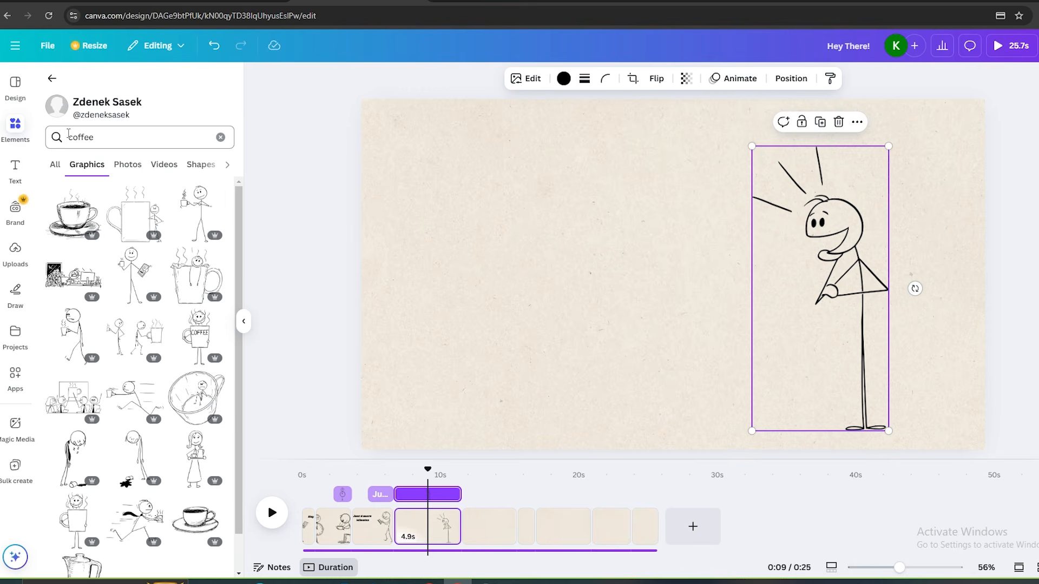
{"action": "left_click", "coordinate": [201, 340]}
{"action": "left_click_drag", "start_coordinate": [708, 209], "coordinate": [797, 150]}
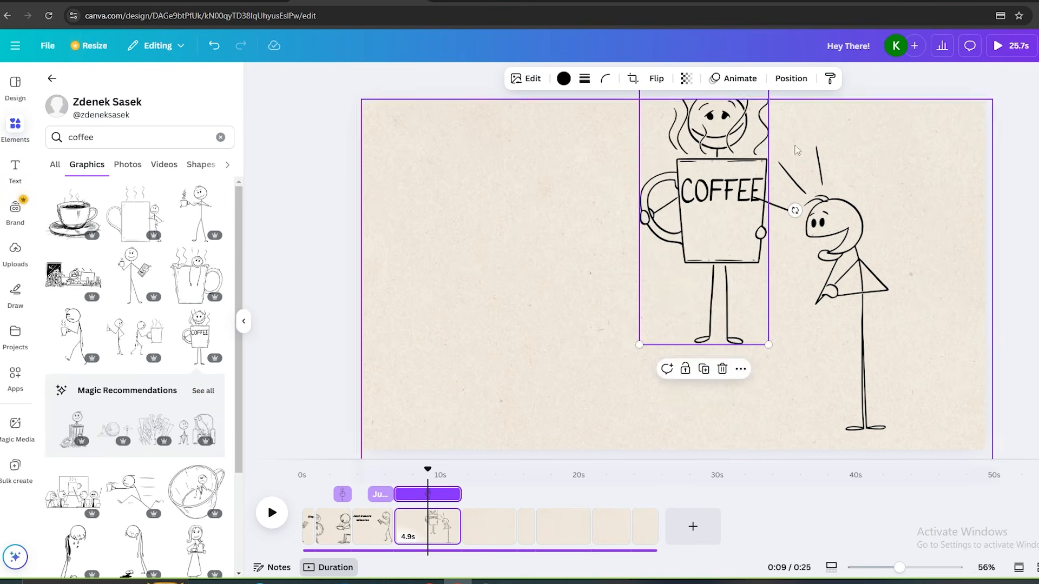
{"action": "left_click_drag", "start_coordinate": [720, 227], "coordinate": [555, 305]}
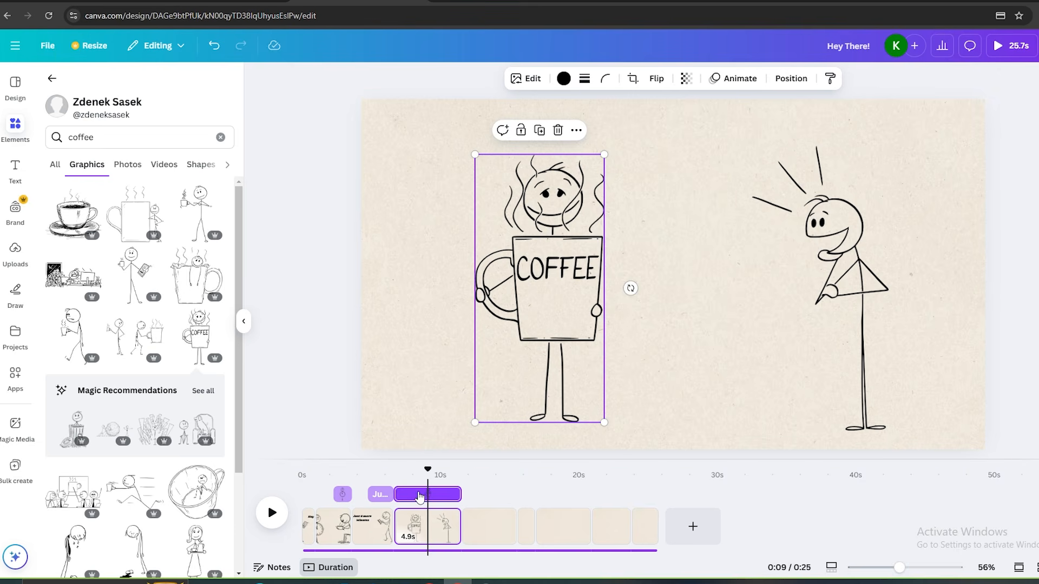
Delay the coffee mug figure's start to about 9 s and play on into the fifth page
{"action": "left_click_drag", "start_coordinate": [403, 494], "coordinate": [428, 495]}
{"action": "key", "text": "space"}
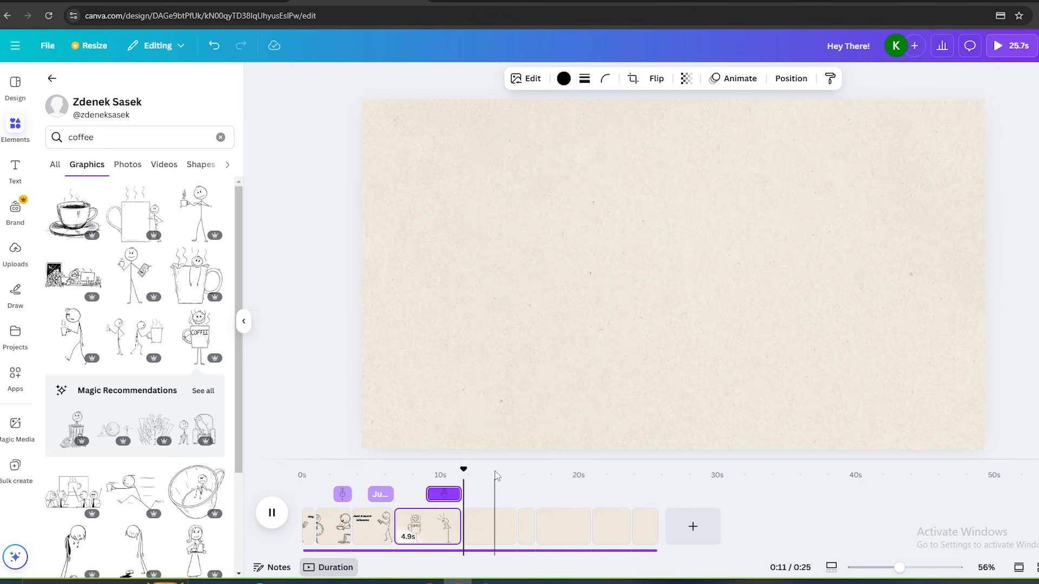
{"action": "key", "text": "space"}
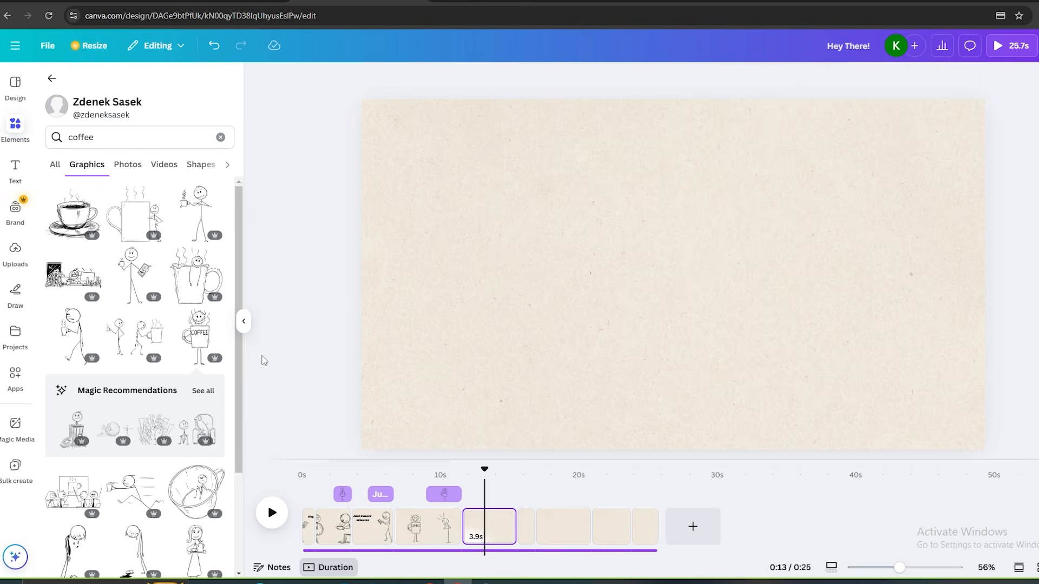
Add the graphic of the sad figure sitting in a cup to the fifth page, enlarged and placed slightly left of centre
{"action": "left_click", "coordinate": [196, 490]}
{"action": "left_click_drag", "start_coordinate": [747, 343], "coordinate": [839, 422]}
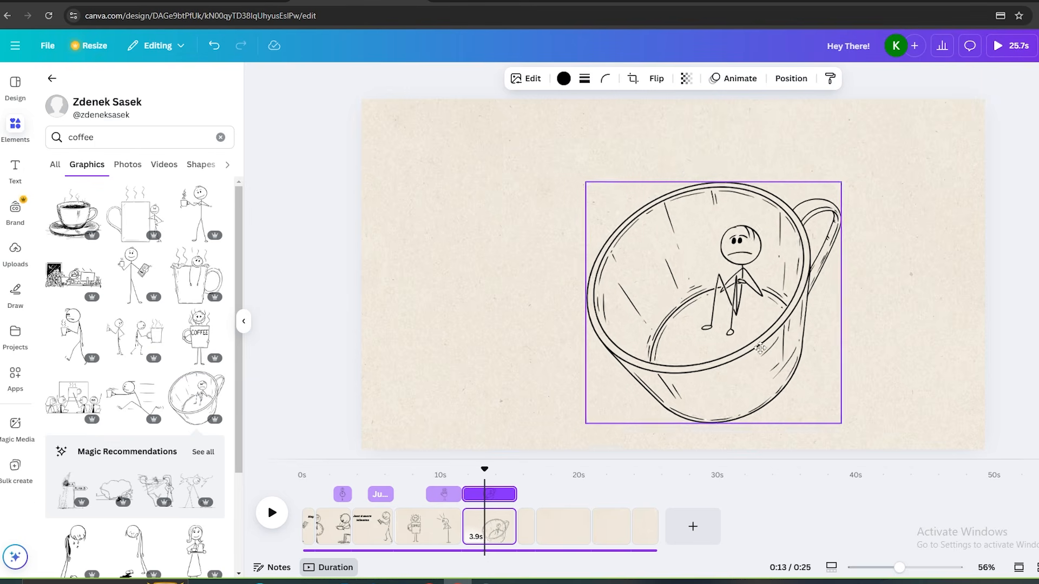
{"action": "left_click_drag", "start_coordinate": [585, 181], "coordinate": [548, 147]}
{"action": "left_click_drag", "start_coordinate": [665, 238], "coordinate": [584, 251]}
Search all graphics for "cloud" and place the outlined white cloud above and beside the head of the figure in the cup
{"action": "left_click", "coordinate": [52, 79]}
{"action": "left_click_drag", "start_coordinate": [127, 83], "coordinate": [59, 81]}
{"action": "type", "text": "cloud"}
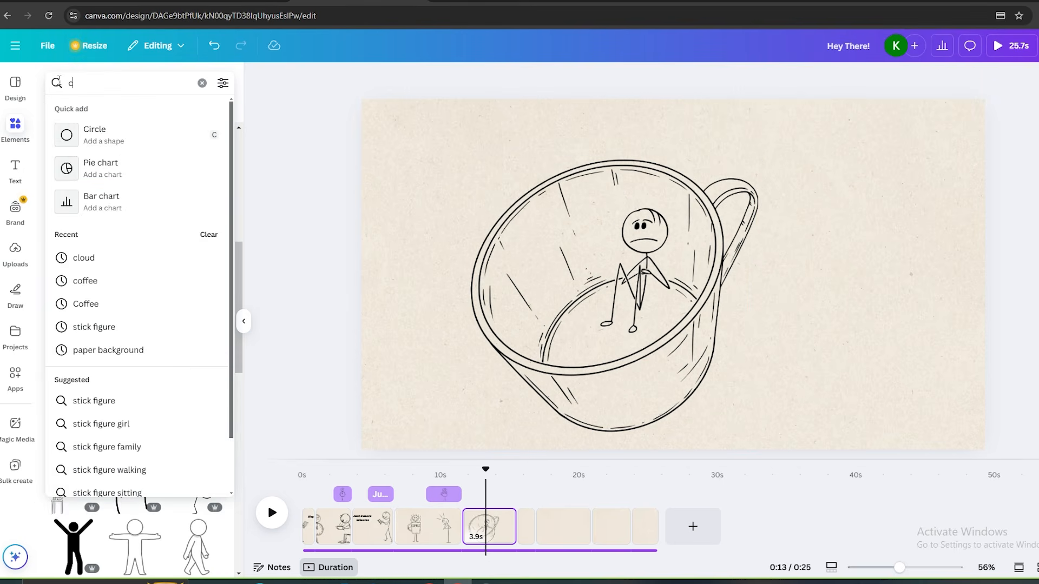
{"action": "key", "text": "Return"}
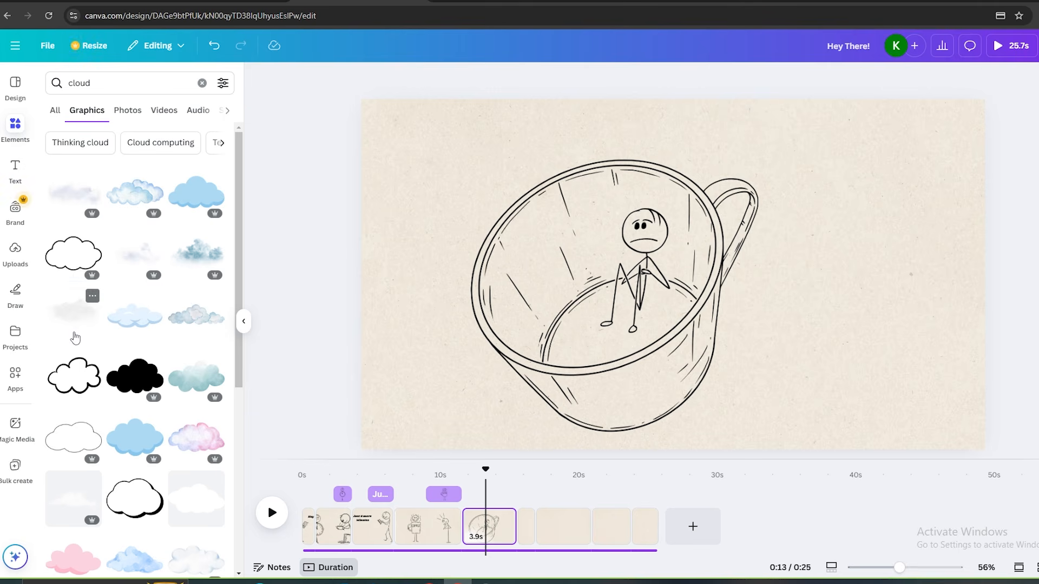
{"action": "scroll", "coordinate": [76, 338], "scroll_direction": "down", "scroll_amount": 6}
{"action": "left_click", "coordinate": [134, 173]}
{"action": "left_click_drag", "start_coordinate": [672, 310], "coordinate": [763, 196]}
Add the two-line text "Don’t Talk To me" in Shrikhand at about size 56.6 inside the cloud
{"action": "key", "text": "space"}
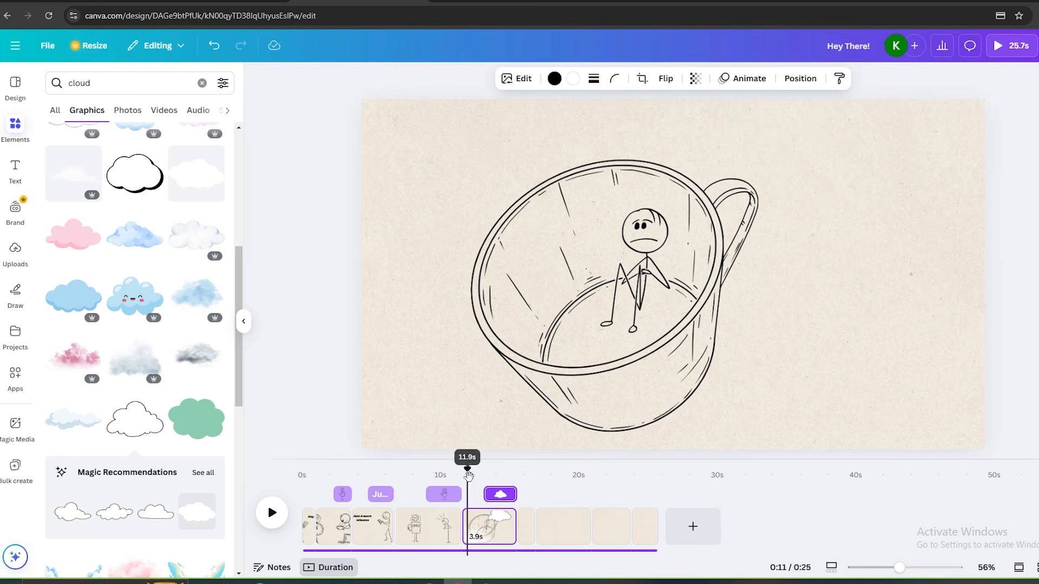
{"action": "key", "text": "space"}
{"action": "type", "text": "t"}
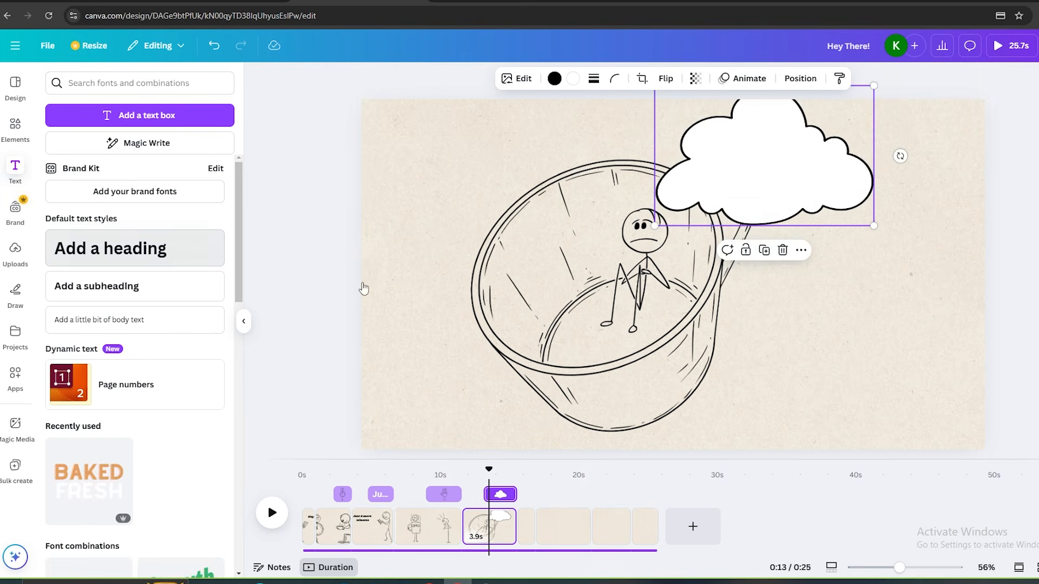
{"action": "type", "text": "Don’t Talk"}
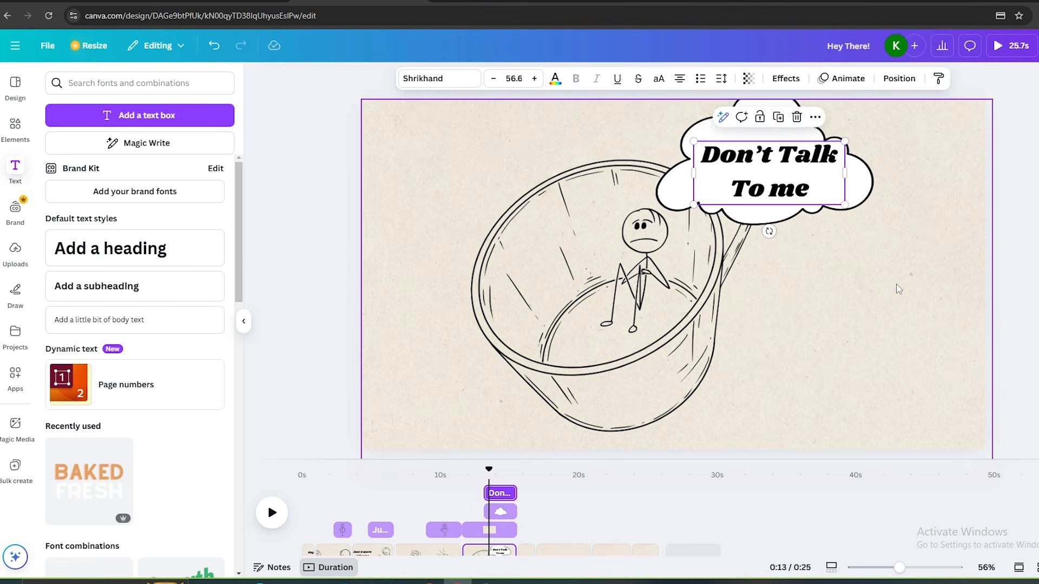
{"action": "left_click", "coordinate": [833, 369]}
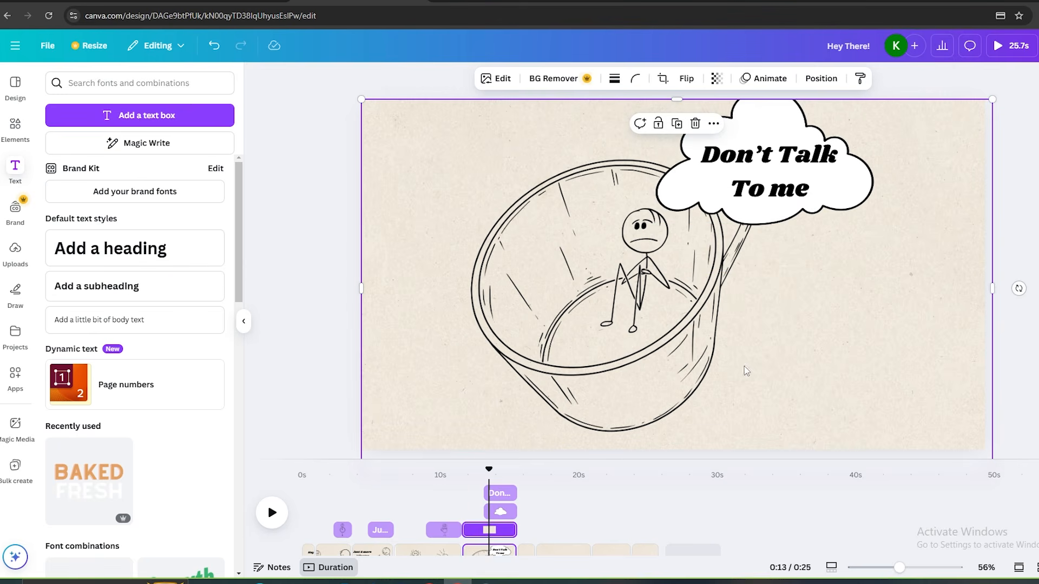
Search the same creator's graphics for "holding a board" and centre the enlarged graphic of two figures holding a board on the sixth page
{"action": "mouse_move", "coordinate": [489, 469]}
{"action": "left_mouse_down"}
{"action": "mouse_move", "coordinate": [580, 469]}
{"action": "mouse_move", "coordinate": [483, 468]}
{"action": "left_mouse_up"}
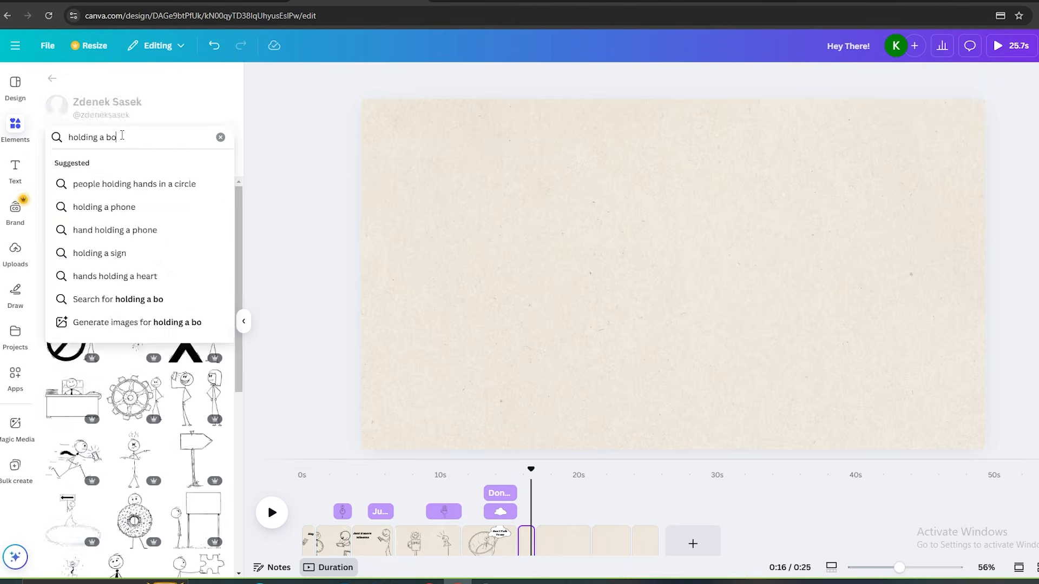
{"action": "type", "text": "ard"}
{"action": "key", "text": "Return"}
{"action": "left_click", "coordinate": [135, 214]}
{"action": "left_click_drag", "start_coordinate": [765, 204], "coordinate": [929, 81]}
{"action": "left_click_drag", "start_coordinate": [580, 345], "coordinate": [481, 419]}
{"action": "left_click_drag", "start_coordinate": [748, 307], "coordinate": [728, 337]}
{"action": "left_click_drag", "start_coordinate": [909, 112], "coordinate": [878, 169]}
{"action": "left_click_drag", "start_coordinate": [731, 282], "coordinate": [736, 265]}
Add the heading "Sounds Familiar?" to the sixth page and fit it inside the board at about size 65.4
{"action": "left_click", "coordinate": [15, 171]}
{"action": "left_click", "coordinate": [135, 249]}
{"action": "type", "text": "Sounds Familiar?"}
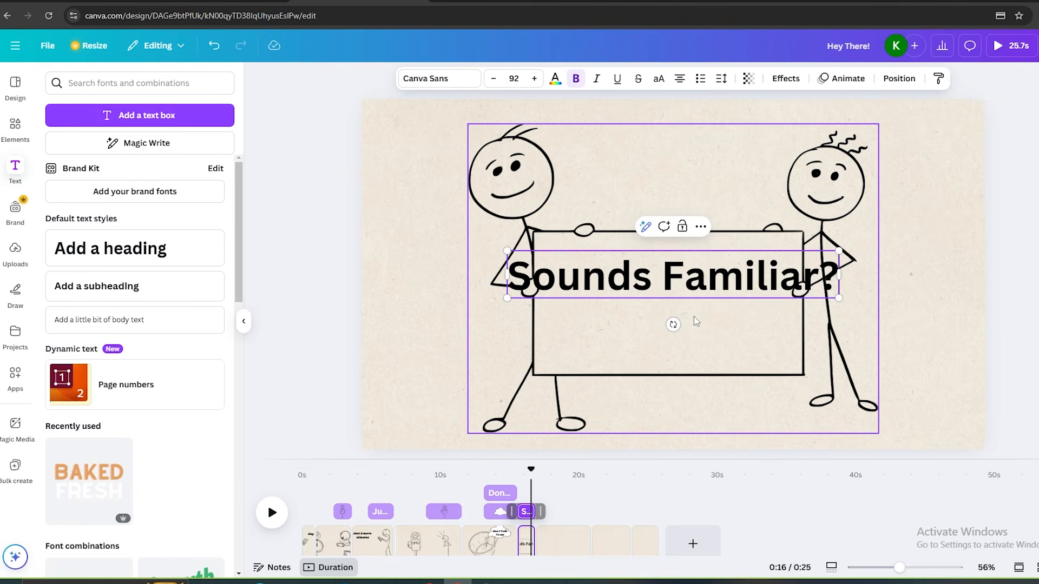
{"action": "key", "text": "Escape"}
{"action": "left_click_drag", "start_coordinate": [625, 283], "coordinate": [674, 297]}
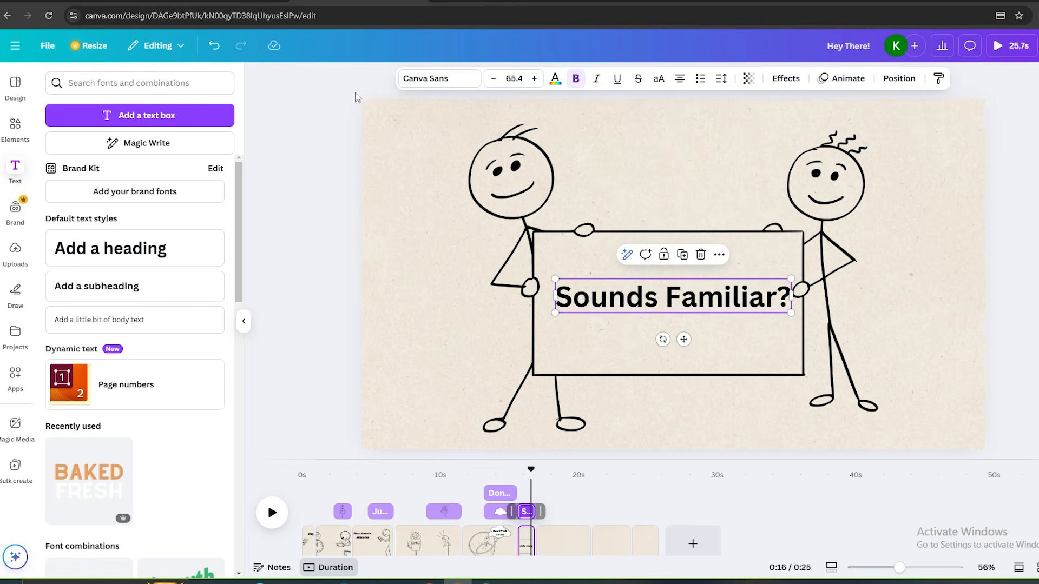
Set the "Sounds Familiar?" font to Shrikhand, then resize and recentre the text within the board
{"action": "left_click", "coordinate": [440, 78]}
{"action": "scroll", "coordinate": [108, 336], "scroll_direction": "down", "scroll_amount": 3}
{"action": "left_click", "coordinate": [95, 341]}
{"action": "left_click_drag", "start_coordinate": [538, 280], "coordinate": [586, 286]}
{"action": "left_click_drag", "start_coordinate": [697, 299], "coordinate": [674, 301]}
Enlarge the graphic of a figure beside a large signboard to nearly full height on the seventh page and centre it
{"action": "key", "text": "space"}
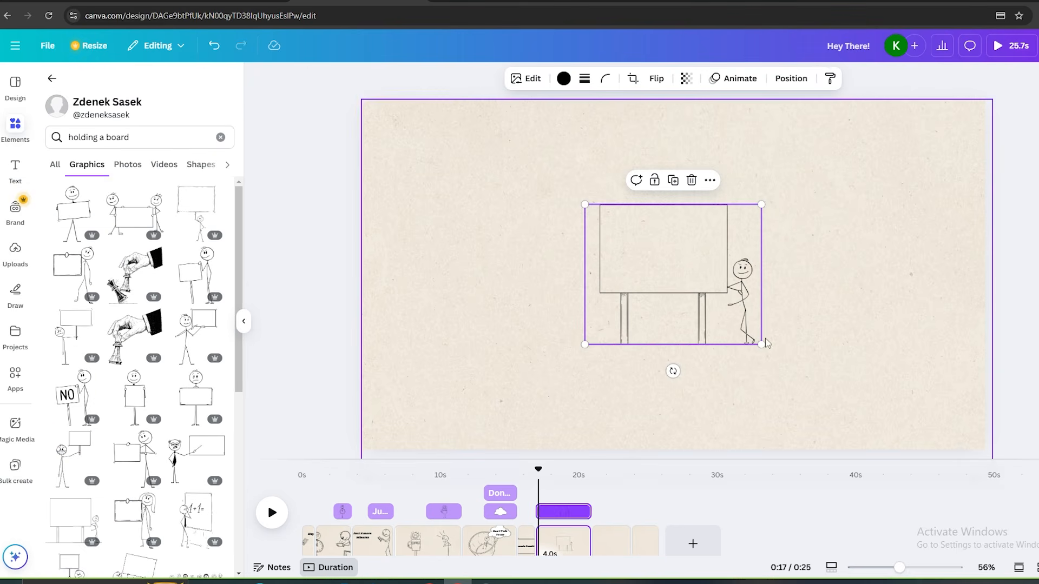
{"action": "left_click_drag", "start_coordinate": [761, 343], "coordinate": [894, 449]}
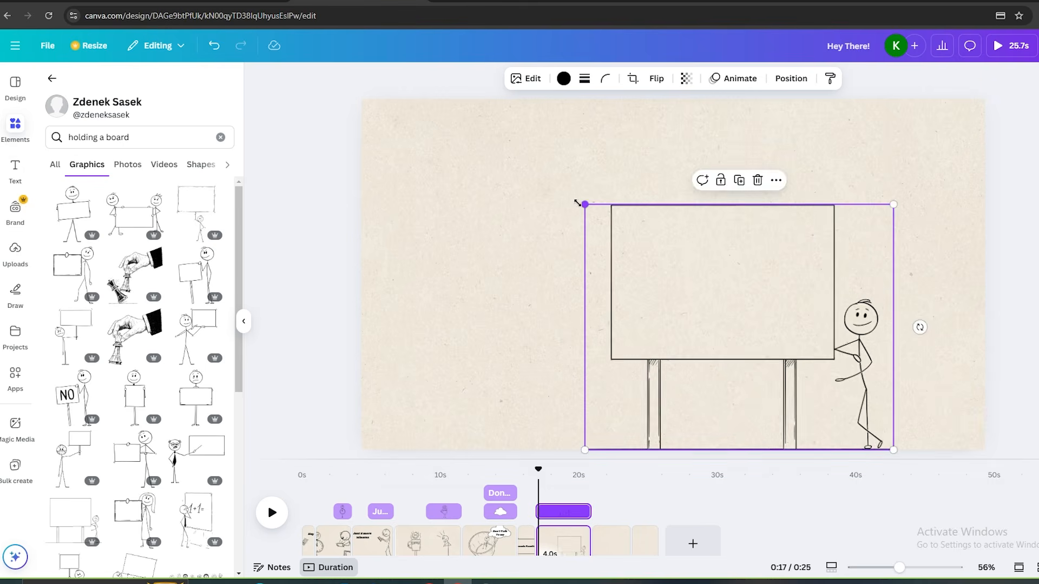
{"action": "left_click_drag", "start_coordinate": [577, 203], "coordinate": [472, 113]}
{"action": "left_click_drag", "start_coordinate": [680, 362], "coordinate": [643, 358]}
Add the heading "Guess what?" to the seventh page
{"action": "left_click_drag", "start_coordinate": [539, 469], "coordinate": [546, 469]}
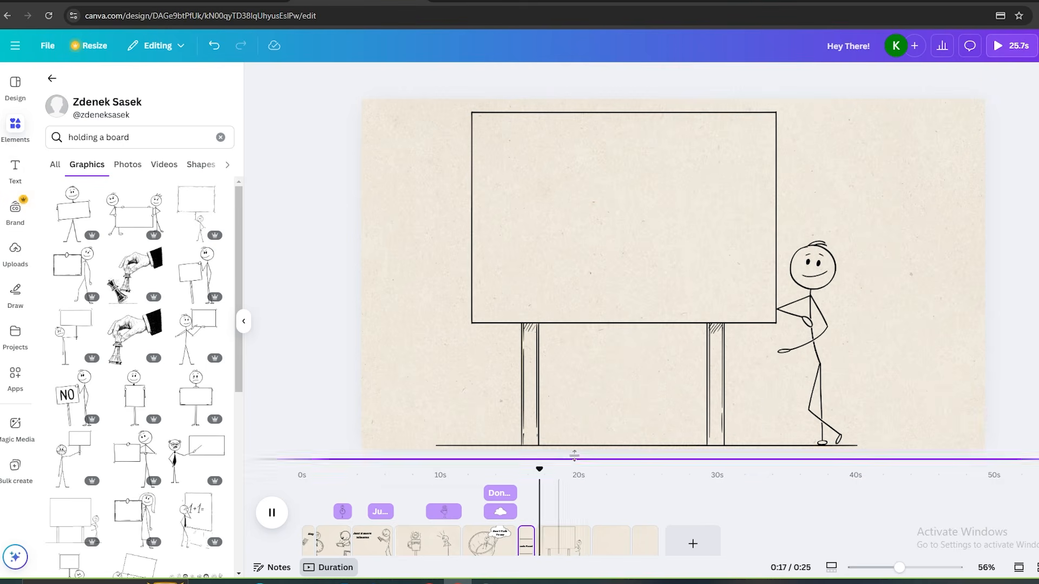
{"action": "left_click", "coordinate": [19, 177]}
{"action": "left_click", "coordinate": [108, 248]}
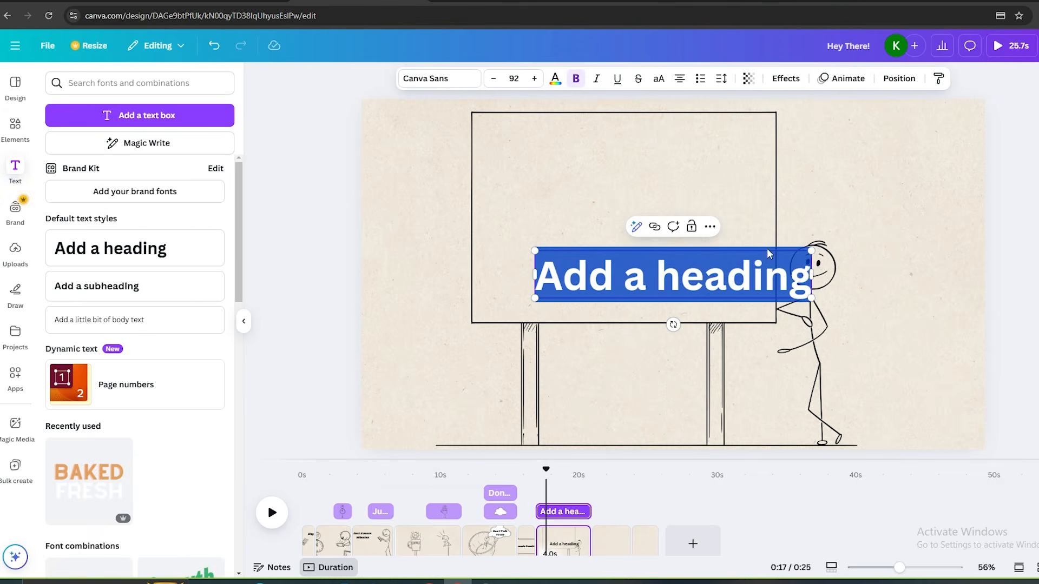
{"action": "type", "text": "Guess what?"}
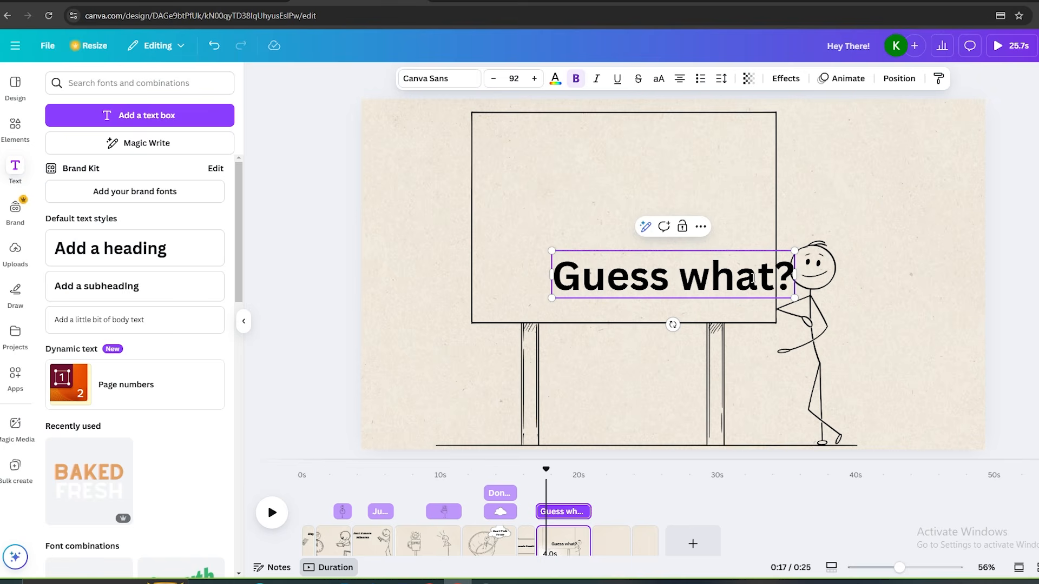
Set the "Guess what?" text to Shrikhand at about size 58.2 and place it above the standing figure's head
{"action": "left_click_drag", "start_coordinate": [794, 277], "coordinate": [543, 256]}
{"action": "left_click", "coordinate": [438, 78]}
{"action": "left_click", "coordinate": [92, 341]}
{"action": "left_click_drag", "start_coordinate": [811, 246], "coordinate": [914, 210]}
{"action": "left_click", "coordinate": [870, 352]}
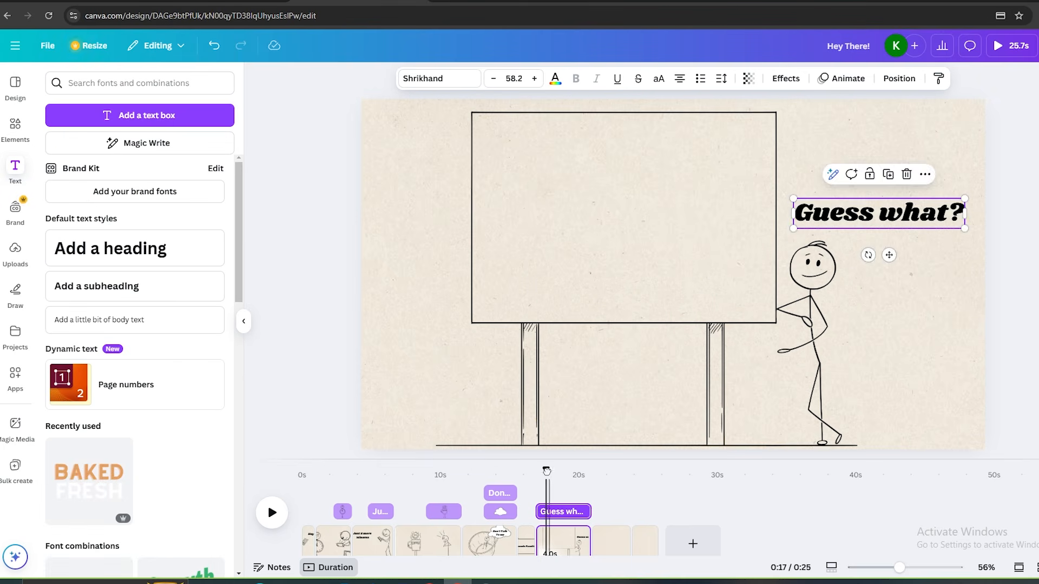
Play the seventh page and trim the "Guess what?" text to end at about 18 s
{"action": "key", "text": "space"}
{"action": "left_click_drag", "start_coordinate": [591, 513], "coordinate": [553, 513]}
Search the creator's graphics for "brain" and place the confused figure holding a brain sign, slightly enlarged, in the signboard's left half
{"action": "left_click", "coordinate": [15, 129]}
{"action": "left_click", "coordinate": [72, 138]}
{"action": "type", "text": "brain"}
{"action": "key", "text": "Return"}
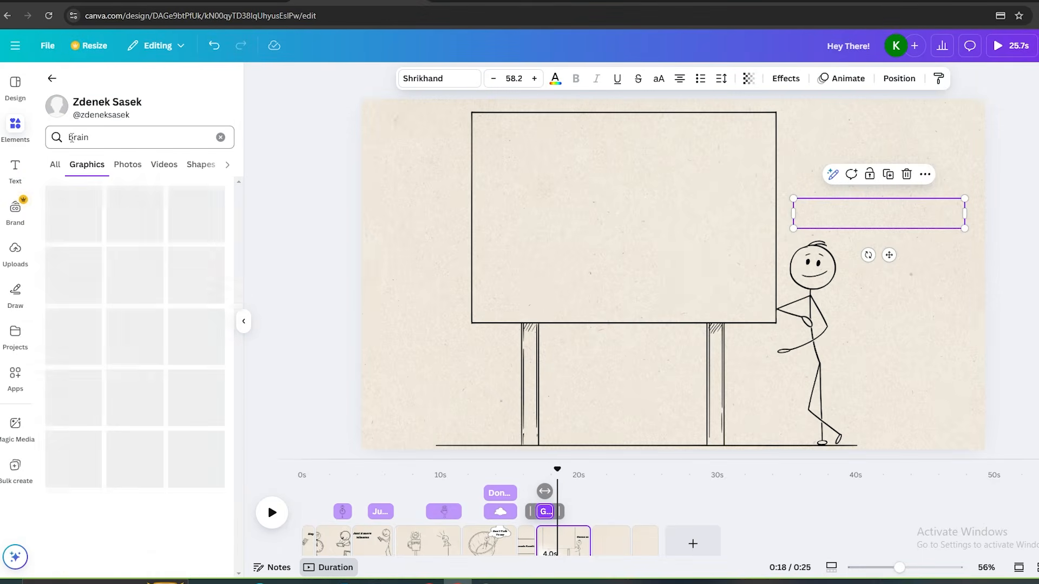
{"action": "left_click", "coordinate": [80, 398]}
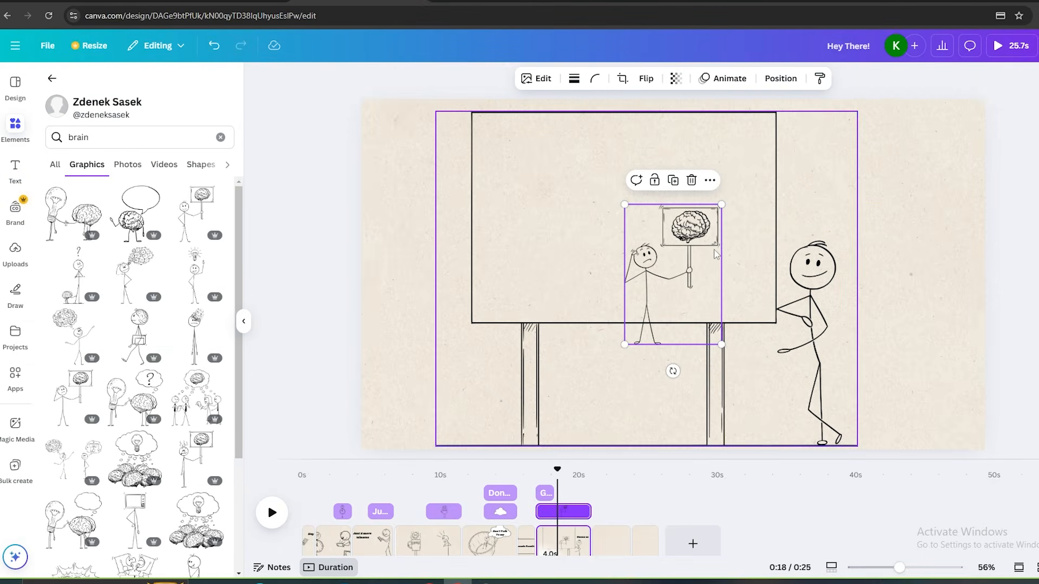
{"action": "left_click_drag", "start_coordinate": [697, 258], "coordinate": [688, 211]}
{"action": "left_click_drag", "start_coordinate": [715, 157], "coordinate": [734, 128]}
{"action": "left_click_drag", "start_coordinate": [688, 169], "coordinate": [570, 185]}
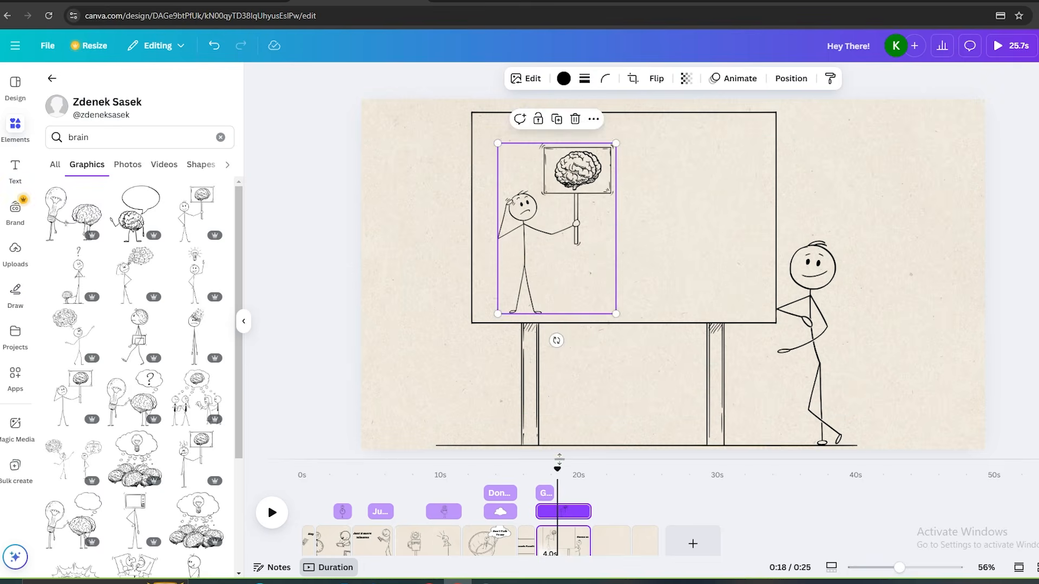
Add the two-line text "Brain Playing A Game" in the signboard's right half, reduced to fit beside the brain-sign figure
{"action": "type", "text": "tBrain Playing"}
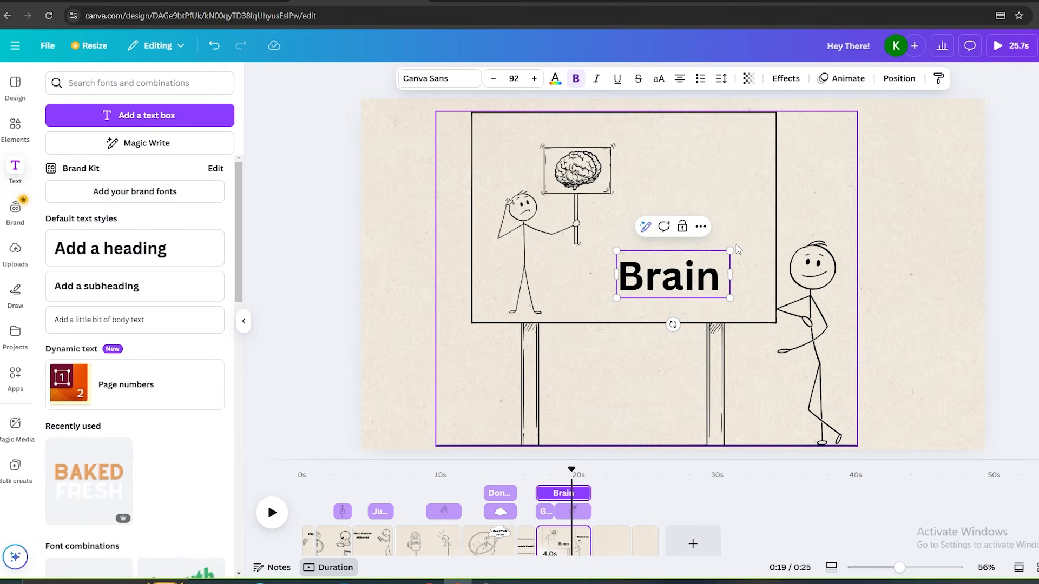
{"action": "key", "text": "Return"}
{"action": "type", "text": "A Ga"}
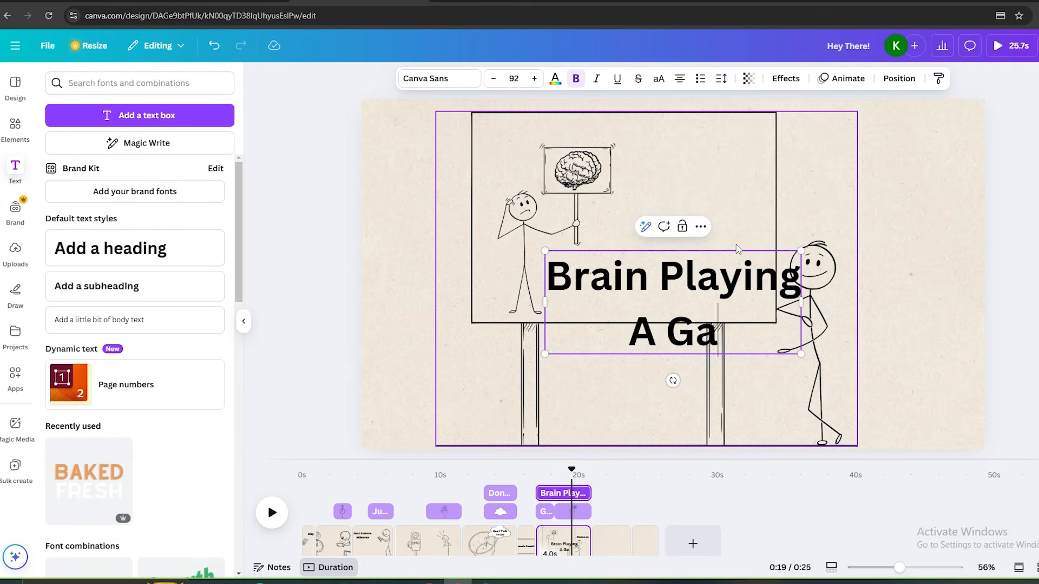
{"action": "type", "text": "me"}
Add the text “Addiction” in Shrikhand at size 62.3 below the "Brain Playing A Game" lines on the signboard
{"action": "type", "text": "A"}
{"action": "type", "text": "dd"}
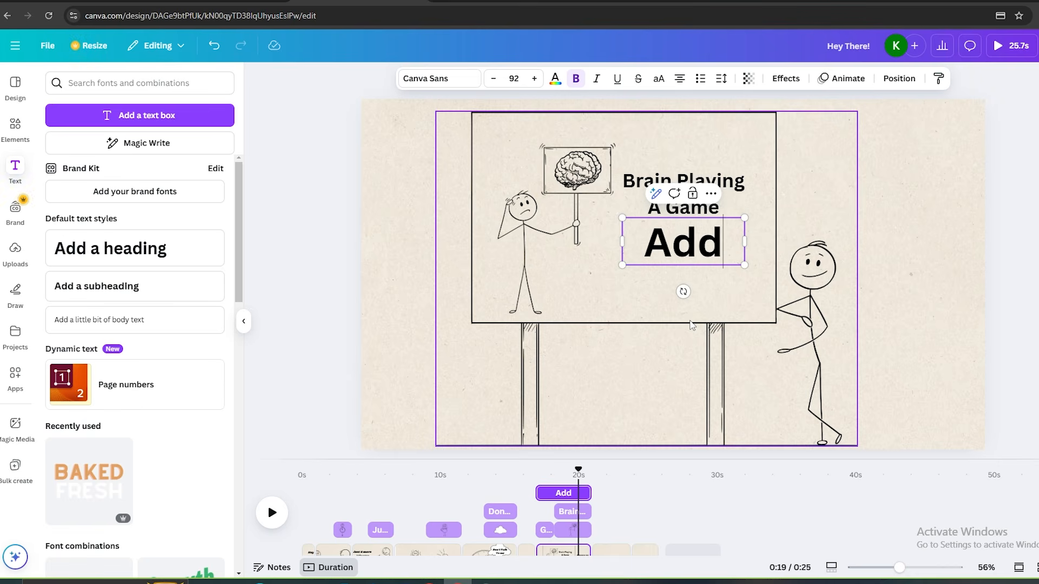
{"action": "type", "text": "iction”"}
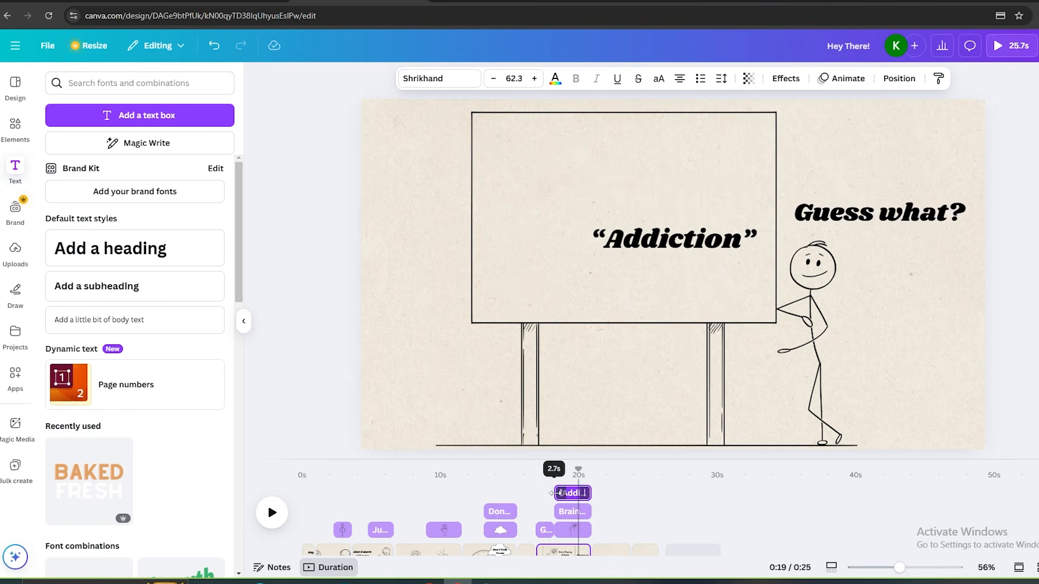
Trim the “Addiction” text to start at about 20 s and play the seventh page from its beginning
{"action": "mouse_move", "coordinate": [558, 472]}
{"action": "left_mouse_down"}
{"action": "mouse_move", "coordinate": [579, 472]}
{"action": "mouse_move", "coordinate": [567, 473]}
{"action": "left_mouse_up"}
{"action": "key", "text": "ctrl+z"}
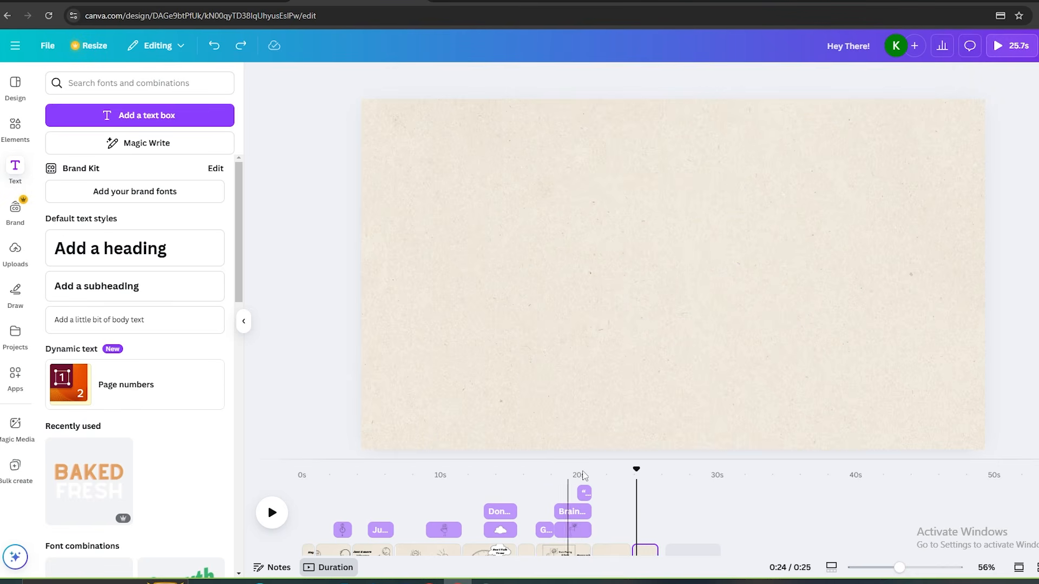
{"action": "left_click_drag", "start_coordinate": [634, 470], "coordinate": [537, 471]}
{"action": "key", "text": "space"}
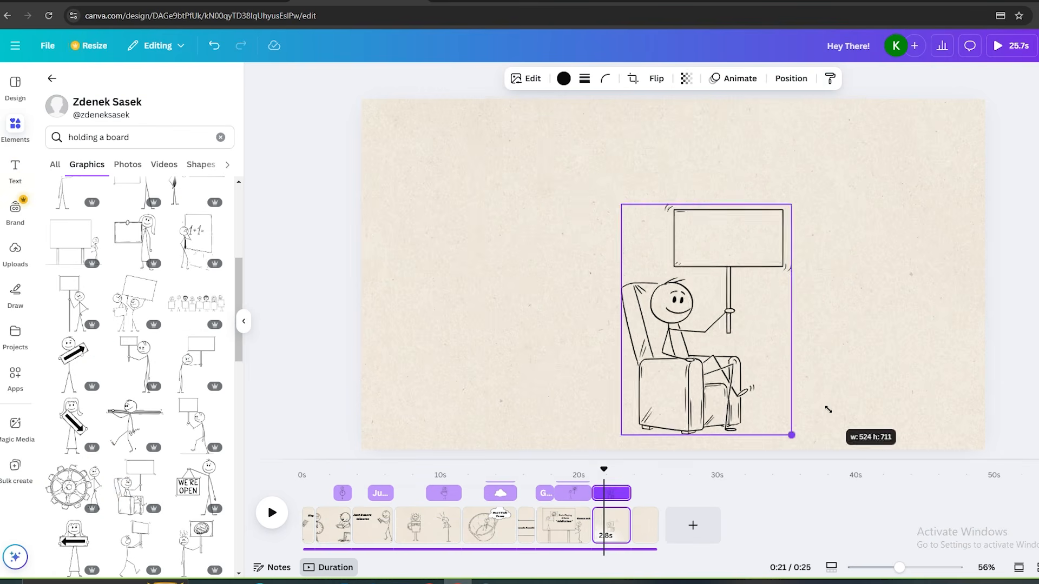
Place the armchair figure holding a blank board, enlarged, in the eighth page's left half and add the heading "Don't worry!"
{"action": "left_click_drag", "start_coordinate": [790, 430], "coordinate": [638, 279]}
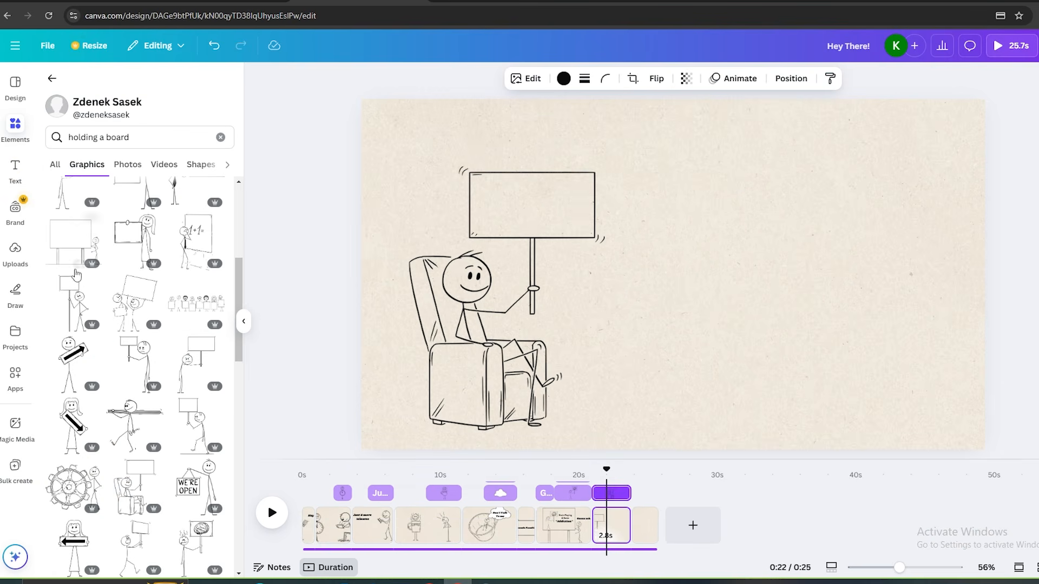
{"action": "left_click", "coordinate": [15, 171]}
{"action": "left_click", "coordinate": [141, 248]}
{"action": "type", "text": "Don't worry!"}
Set the "Don't worry!" text to Shrikhand, scale it to size 37 and center it inside the armchair figure's board
{"action": "left_click", "coordinate": [421, 80]}
{"action": "left_click", "coordinate": [91, 341]}
{"action": "left_click_drag", "start_coordinate": [808, 251], "coordinate": [718, 268]}
{"action": "left_click_drag", "start_coordinate": [623, 283], "coordinate": [529, 203]}
{"action": "left_click_drag", "start_coordinate": [625, 218], "coordinate": [567, 210]}
{"action": "left_click_drag", "start_coordinate": [517, 204], "coordinate": [581, 197]}
{"action": "left_click_drag", "start_coordinate": [536, 206], "coordinate": [542, 207]}
Search the creator's graphics for "scary" and for "face" to find a second illustration for the eighth page
{"action": "left_click", "coordinate": [15, 130]}
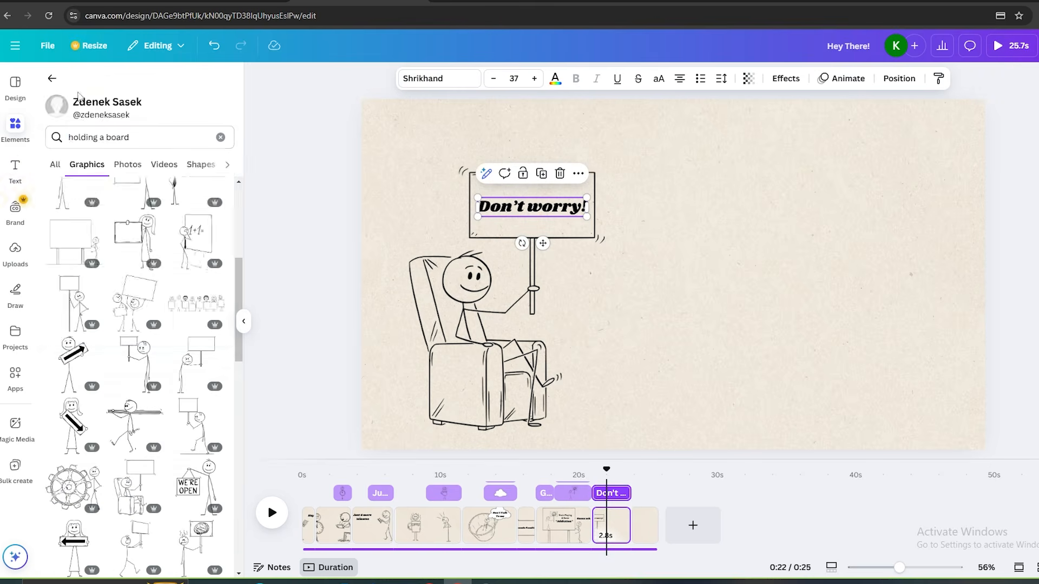
{"action": "left_click", "coordinate": [220, 137]}
{"action": "type", "text": "scary"}
{"action": "key", "text": "Return"}
{"action": "scroll", "coordinate": [184, 187], "scroll_direction": "down", "scroll_amount": 5}
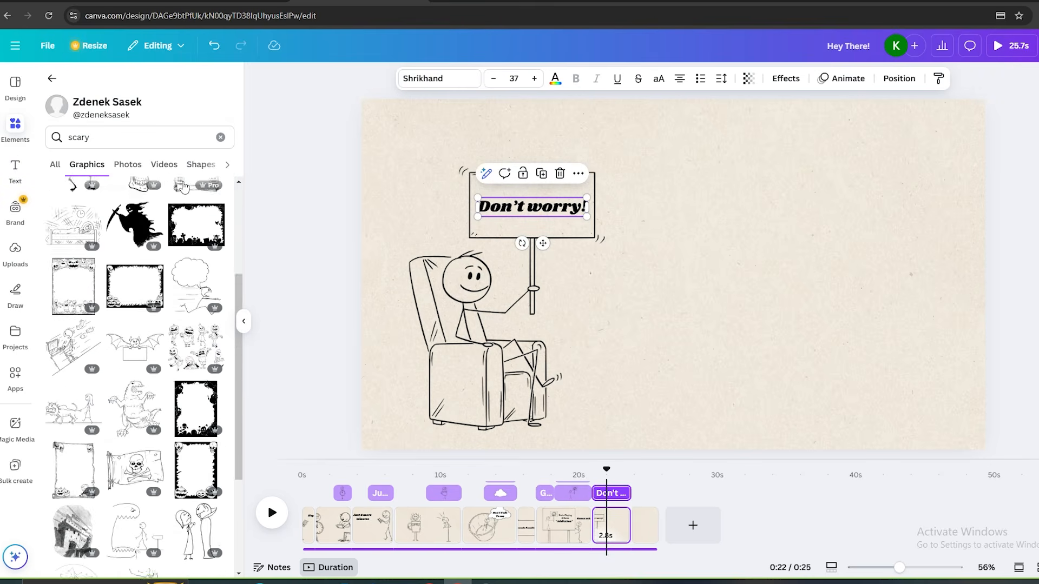
{"action": "left_click", "coordinate": [136, 137]}
{"action": "type", "text": "face"}
{"action": "key", "text": "Return"}
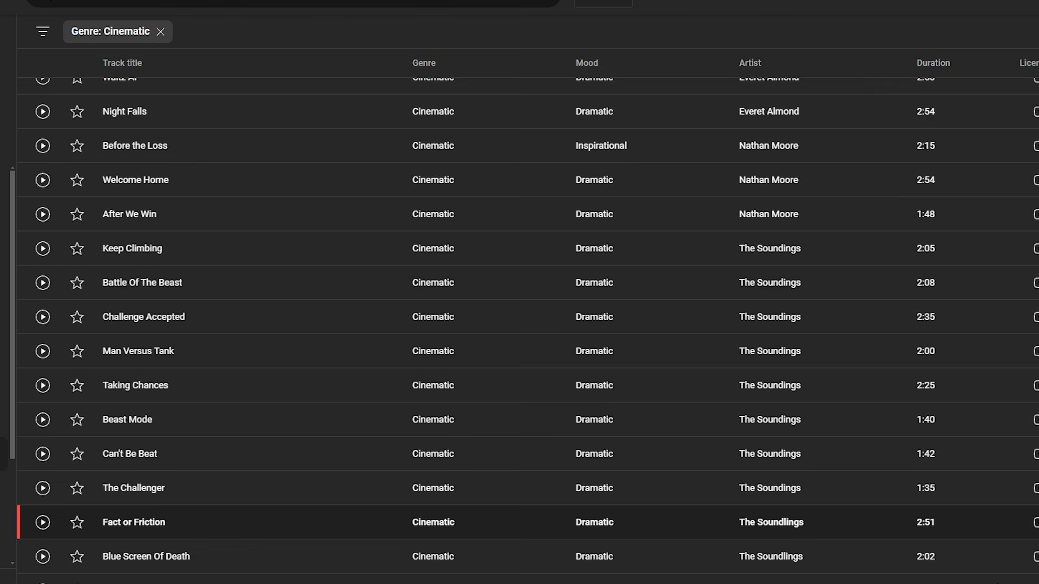
Browse the audio library's Cinematic tracks for background music and add the uploaded "A Fool's Theme" MP3 from the start of the timeline
{"action": "scroll", "coordinate": [527, 325], "scroll_direction": "down", "scroll_amount": 8}
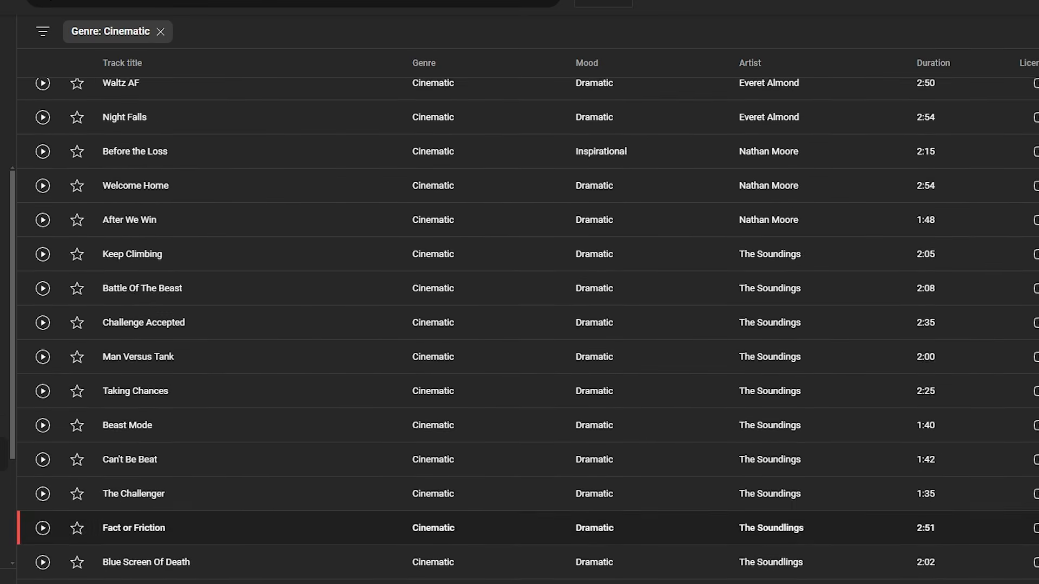
{"action": "scroll", "coordinate": [528, 325], "scroll_direction": "up", "scroll_amount": 3}
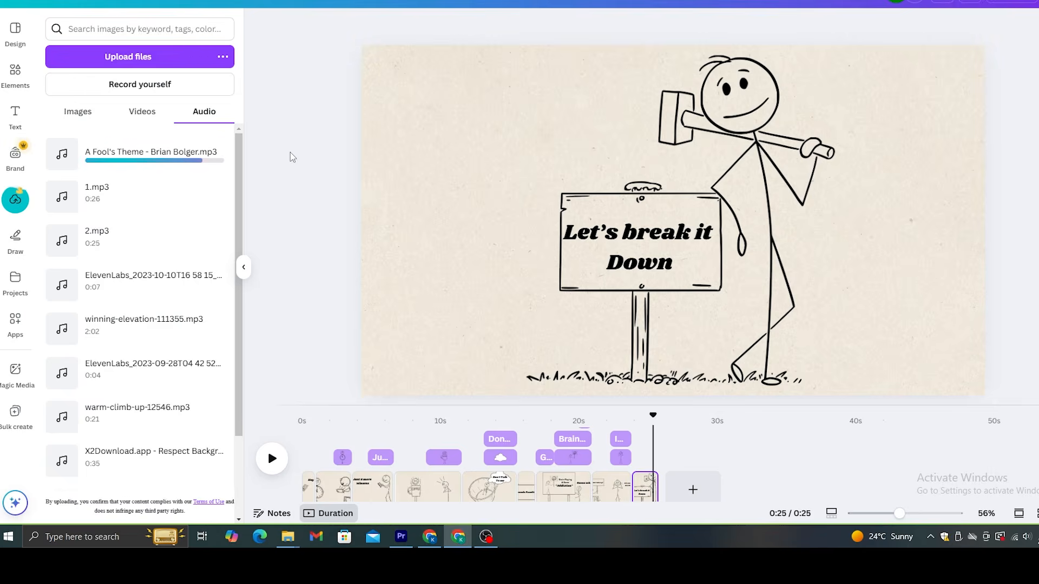
{"action": "left_click_drag", "start_coordinate": [136, 154], "coordinate": [311, 490]}
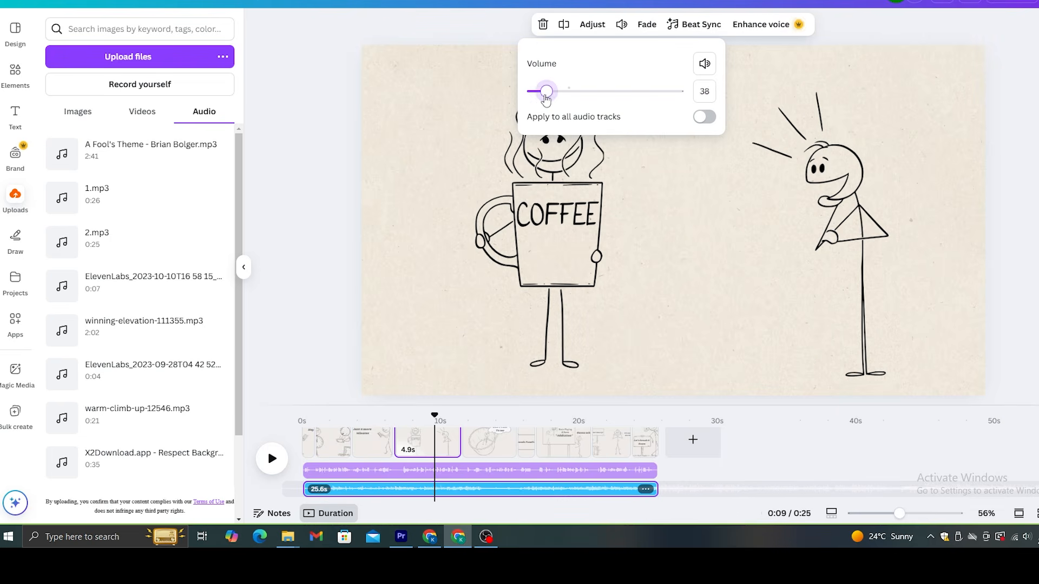
Lower the background music's volume to 5 and play the coffee page to check it against the voiceover
{"action": "left_click_drag", "start_coordinate": [546, 96], "coordinate": [538, 96]}
{"action": "left_click", "coordinate": [401, 418]}
{"action": "key", "text": "space"}
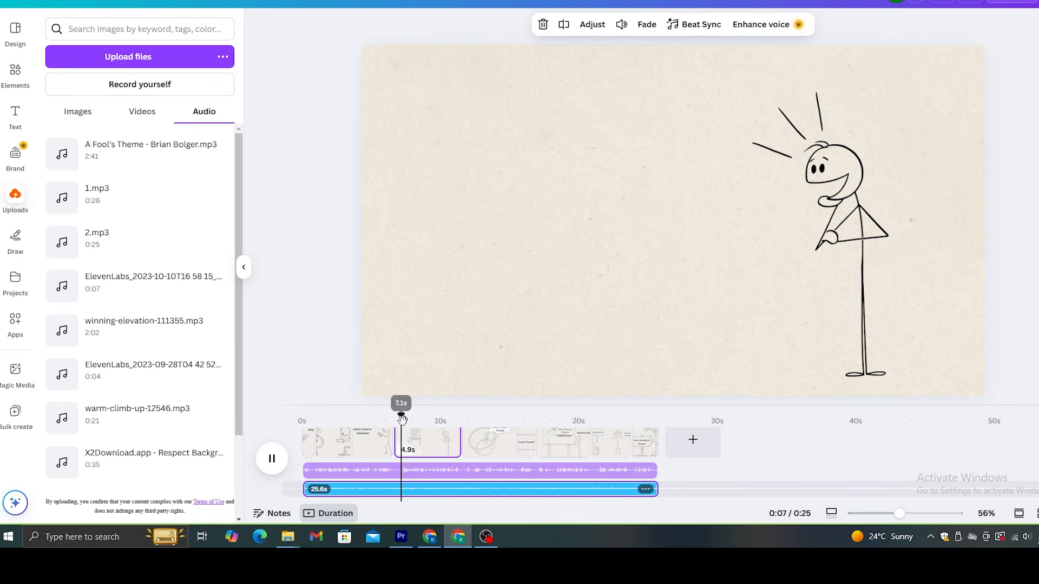
{"action": "left_click", "coordinate": [622, 25]}
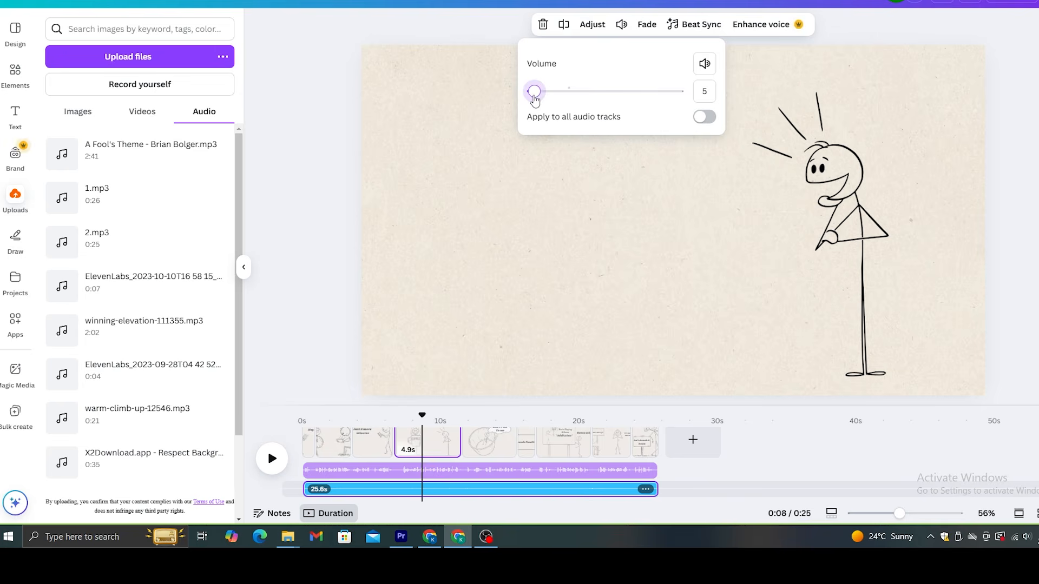
{"action": "left_click", "coordinate": [420, 415]}
{"action": "key", "text": "space"}
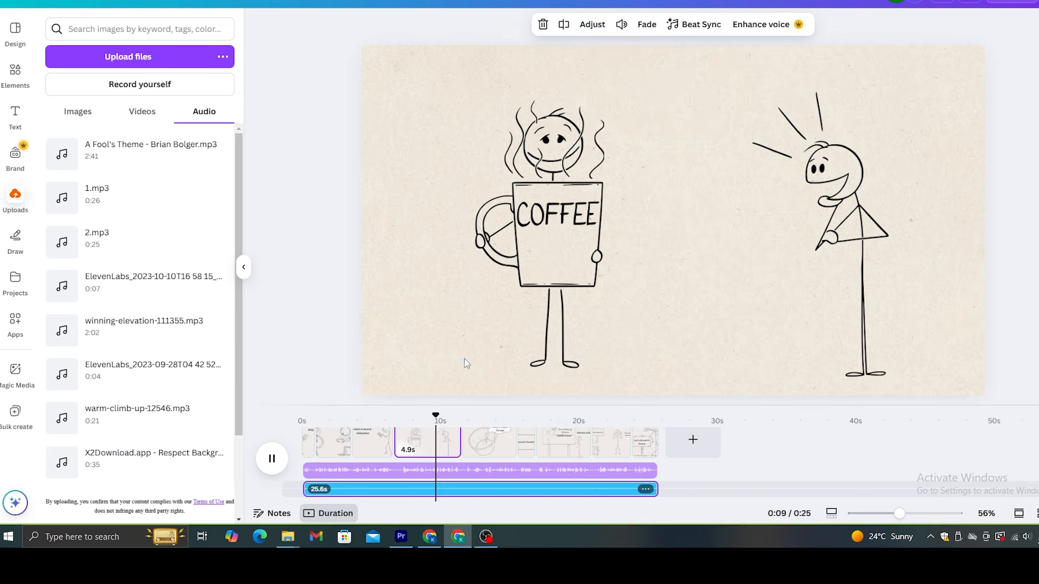